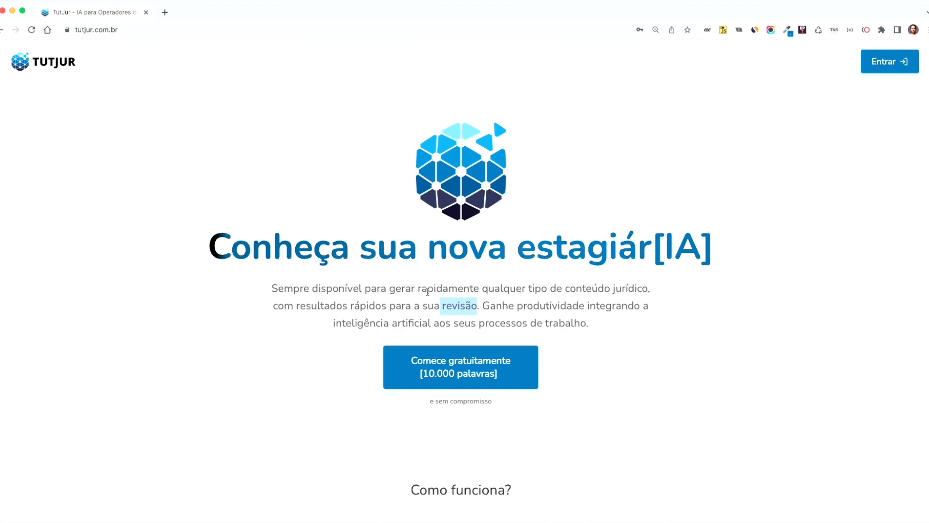
Read the home page's introductory text and the Como funciona section
{"action": "left_click", "coordinate": [469, 301]}
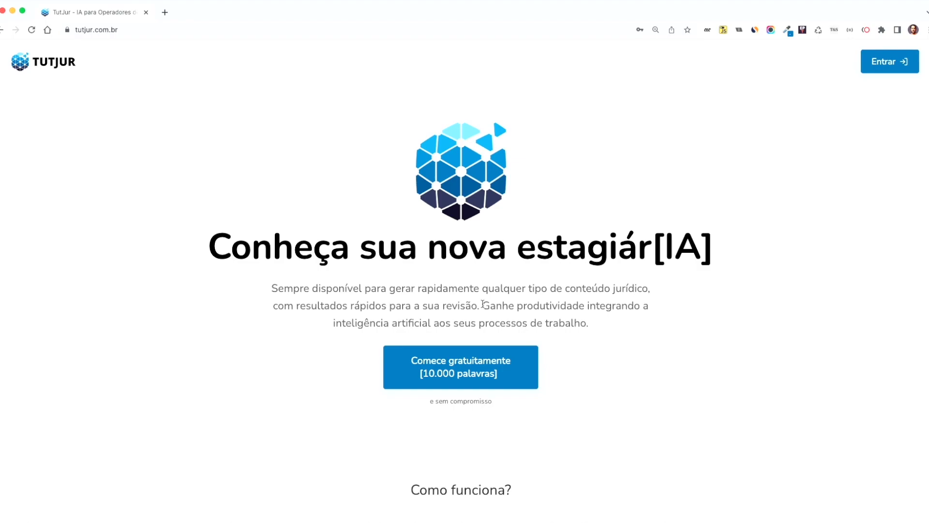
{"action": "left_click_drag", "start_coordinate": [483, 304], "coordinate": [586, 329]}
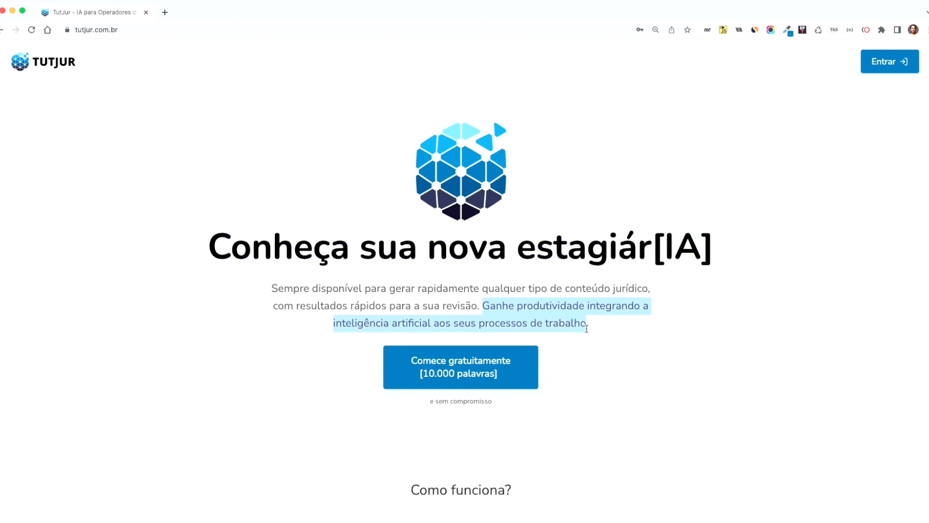
{"action": "left_click", "coordinate": [593, 334]}
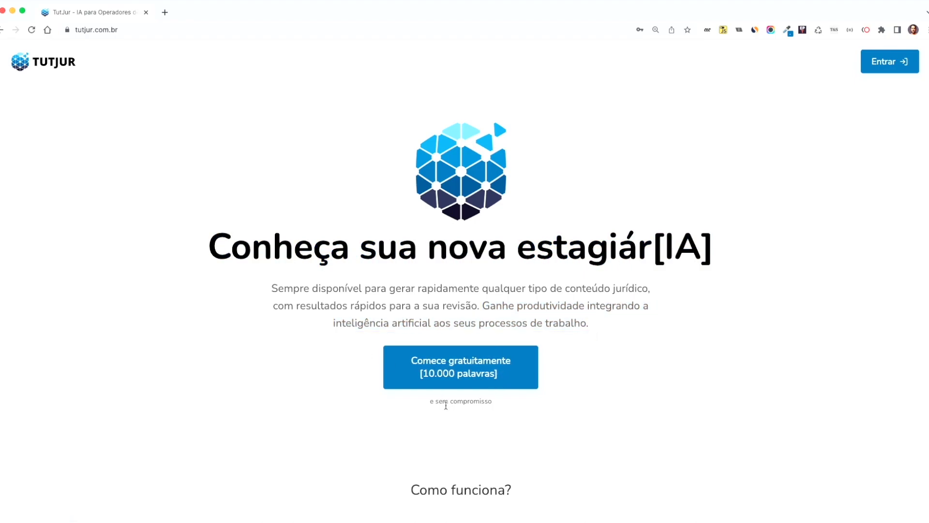
{"action": "scroll", "coordinate": [424, 430], "scroll_direction": "down", "scroll_amount": 4}
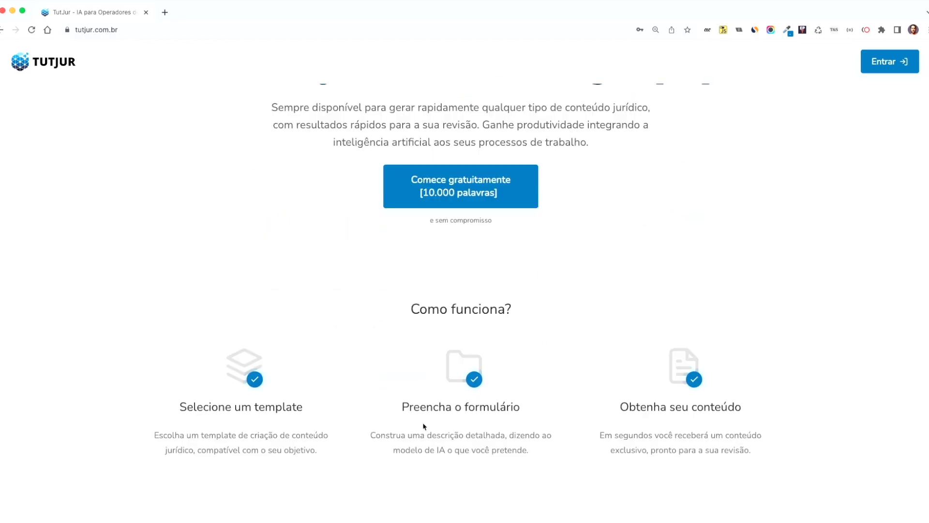
{"action": "scroll", "coordinate": [423, 426], "scroll_direction": "down", "scroll_amount": 3}
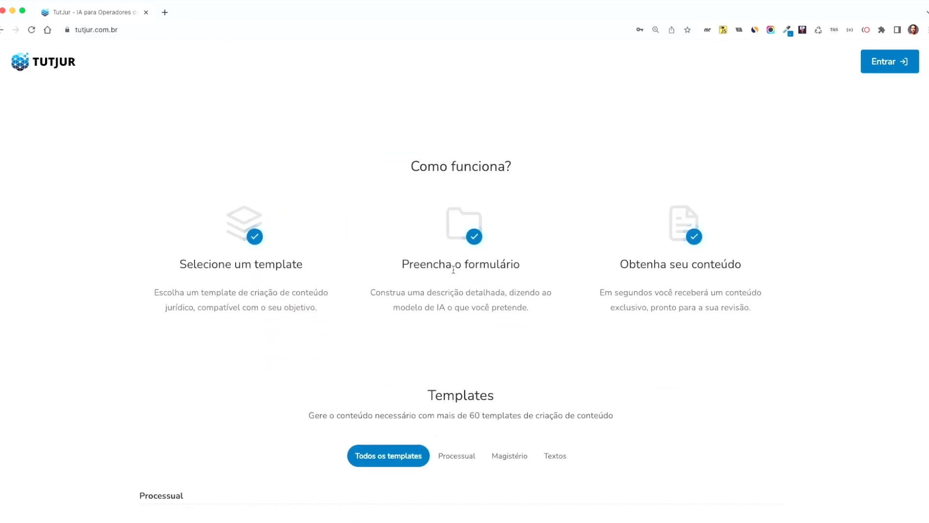
Expand the full template list and examine the Processual, Magistério and Textos templates on offer
{"action": "scroll", "coordinate": [464, 362], "scroll_direction": "down", "scroll_amount": 7}
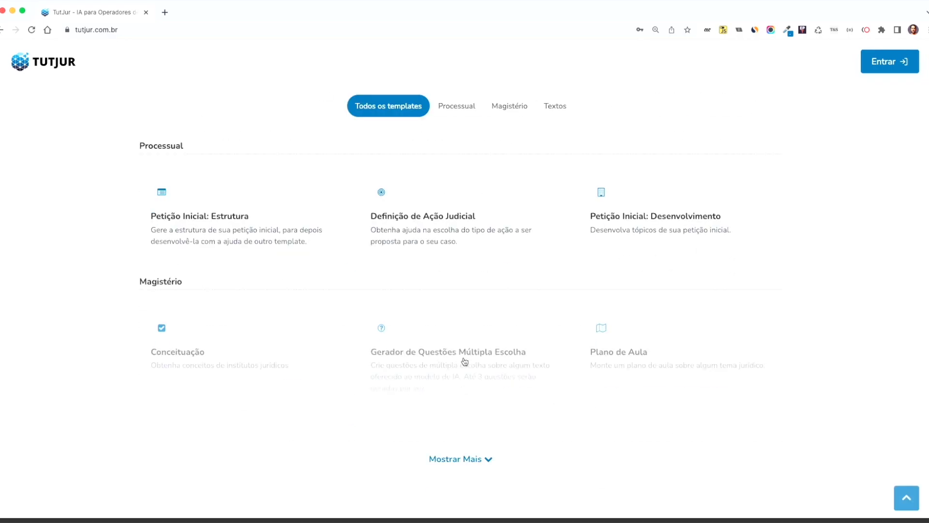
{"action": "scroll", "coordinate": [464, 359], "scroll_direction": "down", "scroll_amount": 2}
{"action": "left_click", "coordinate": [455, 388]}
{"action": "scroll", "coordinate": [413, 327], "scroll_direction": "up", "scroll_amount": 1}
{"action": "scroll", "coordinate": [413, 327], "scroll_direction": "up", "scroll_amount": 2}
{"action": "scroll", "coordinate": [370, 322], "scroll_direction": "down", "scroll_amount": 2}
{"action": "scroll", "coordinate": [326, 332], "scroll_direction": "down", "scroll_amount": 1}
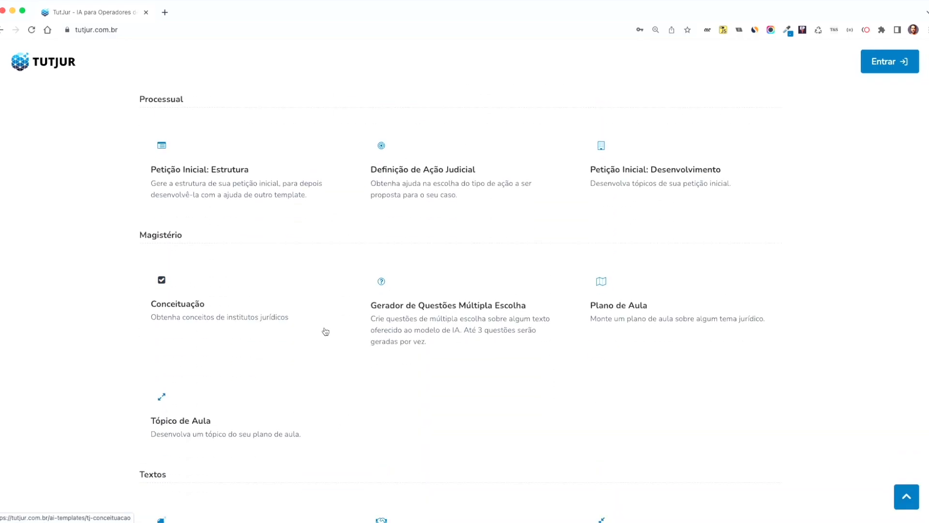
{"action": "scroll", "coordinate": [326, 331], "scroll_direction": "down", "scroll_amount": 5}
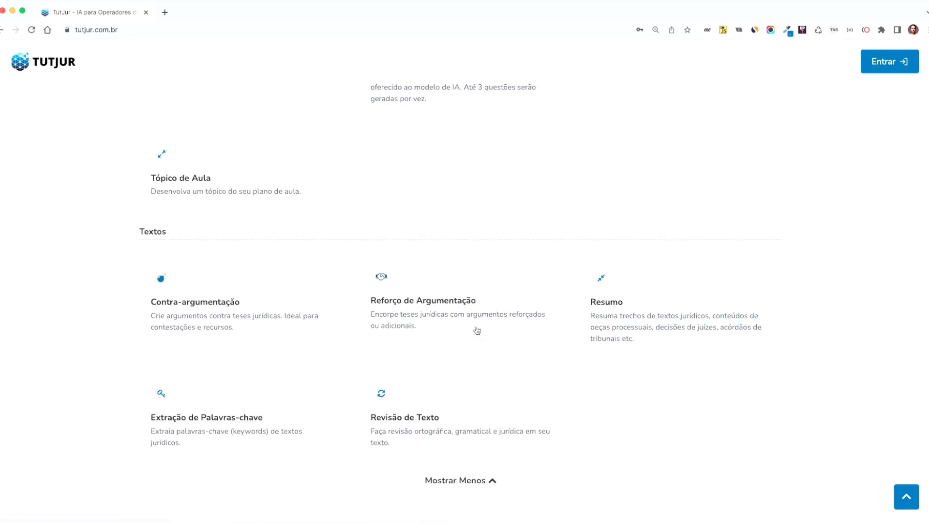
{"action": "scroll", "coordinate": [477, 330], "scroll_direction": "up", "scroll_amount": 5}
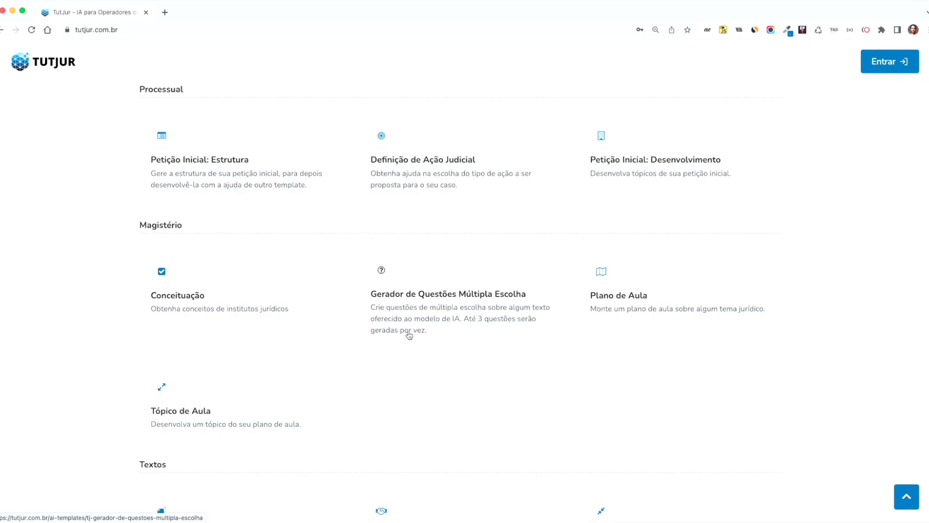
{"action": "scroll", "coordinate": [413, 366], "scroll_direction": "up", "scroll_amount": 5}
{"action": "scroll", "coordinate": [413, 348], "scroll_direction": "up", "scroll_amount": 10}
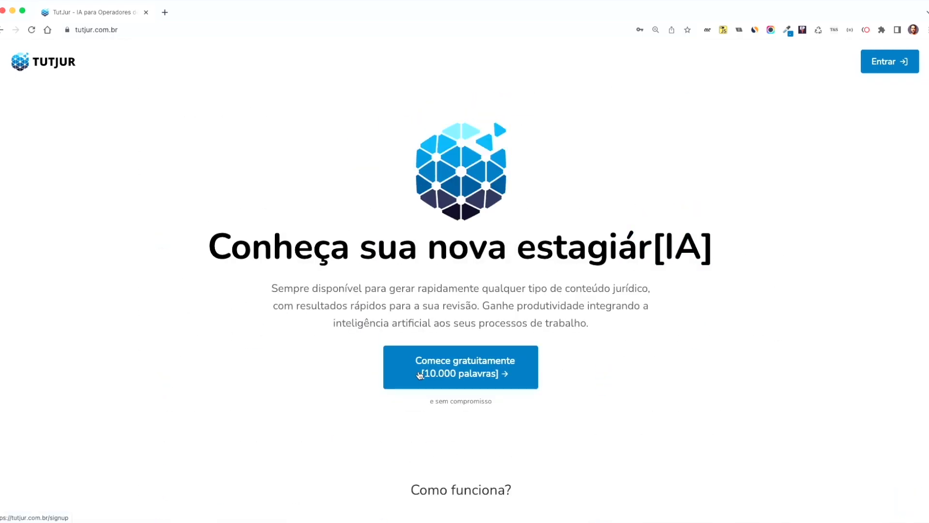
Open the frequently asked questions and read whether Tutjur produces content by itself and whether its results can be trusted 100%
{"action": "scroll", "coordinate": [412, 377], "scroll_direction": "down", "scroll_amount": 20}
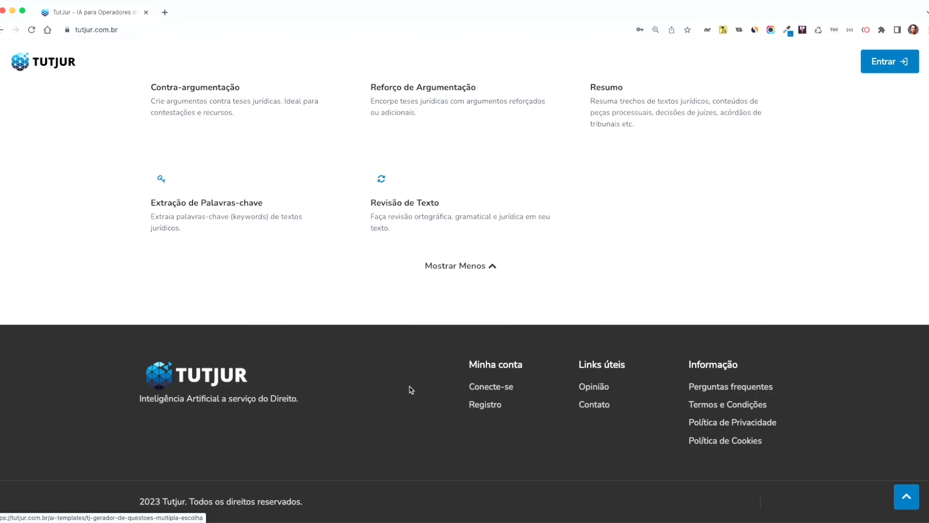
{"action": "left_click", "coordinate": [735, 386]}
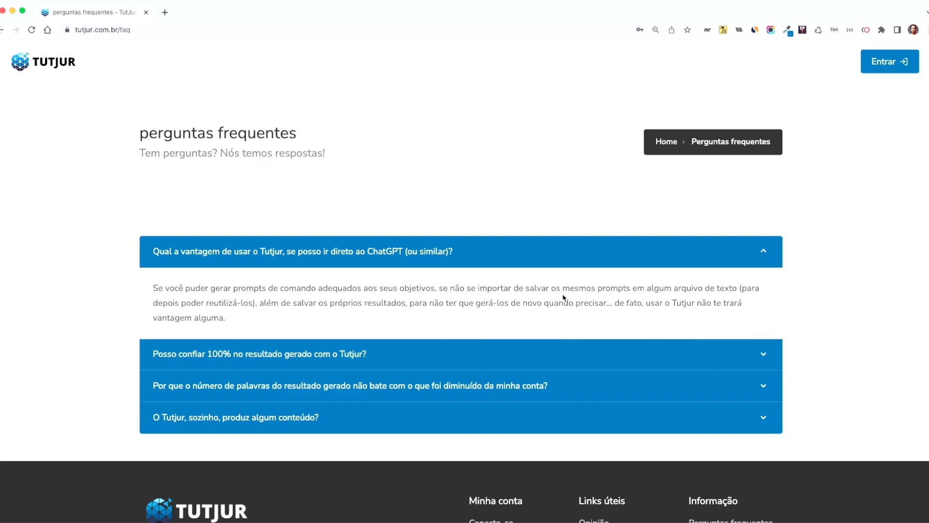
{"action": "left_click", "coordinate": [198, 426]}
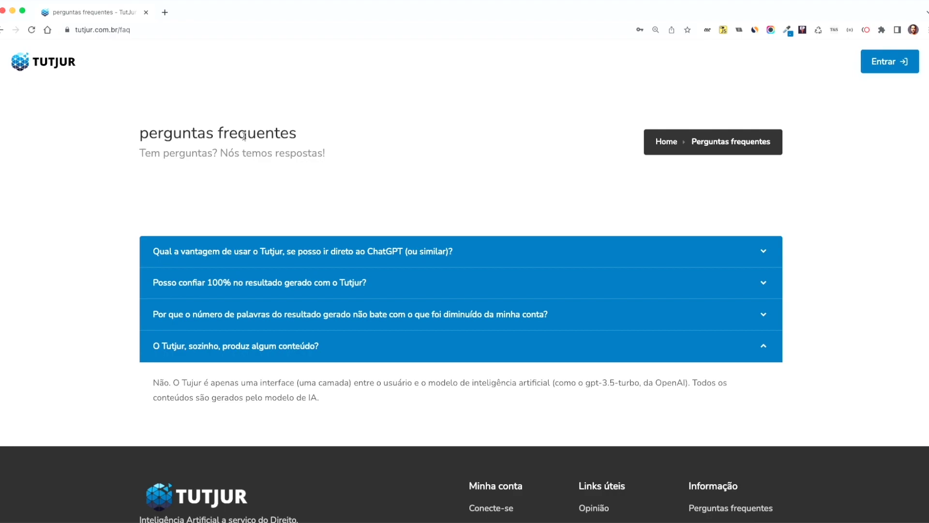
{"action": "left_click", "coordinate": [245, 283]}
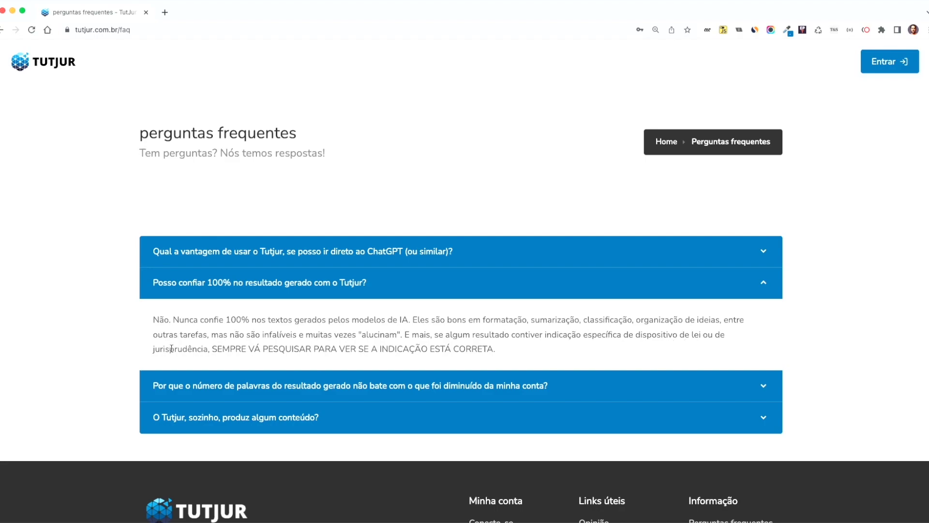
{"action": "left_click_drag", "start_coordinate": [212, 348], "coordinate": [496, 351]}
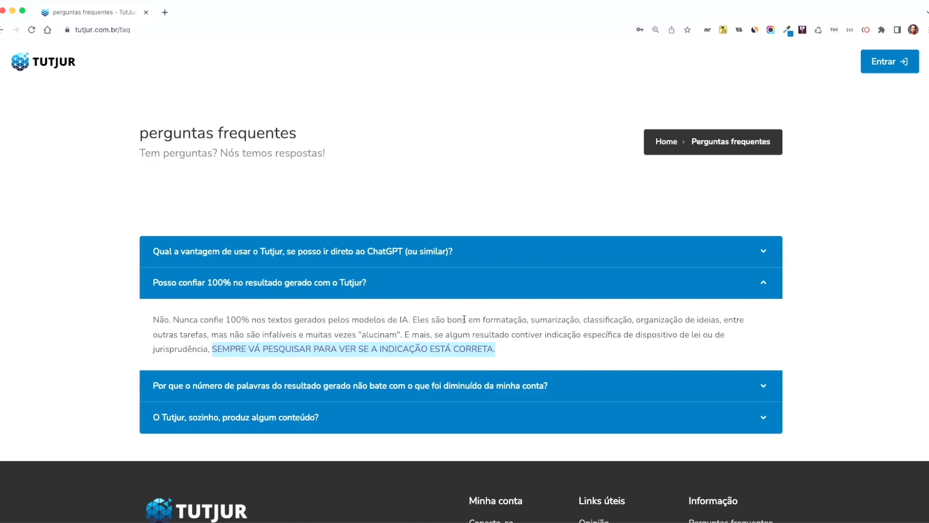
Return to the home page and expand the template list to look over all templates again
{"action": "left_click", "coordinate": [57, 66]}
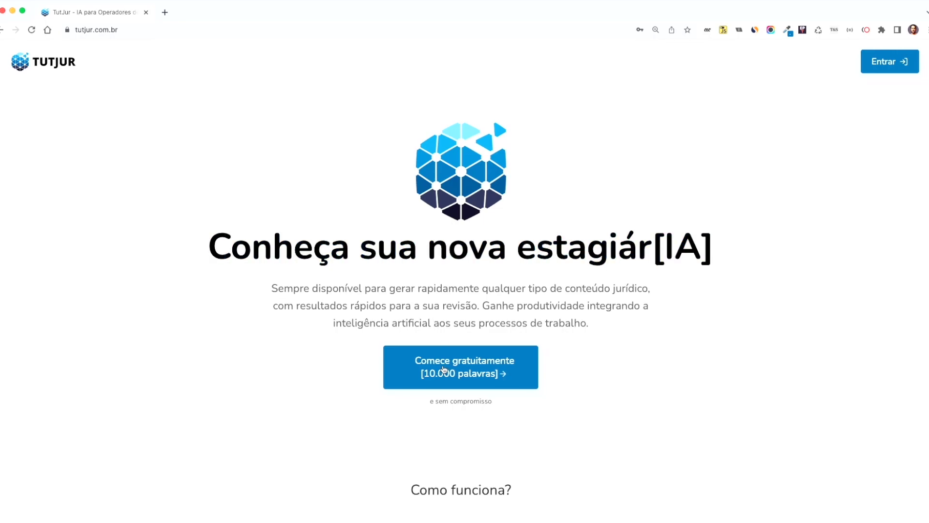
{"action": "scroll", "coordinate": [442, 367], "scroll_direction": "down", "scroll_amount": 8}
{"action": "scroll", "coordinate": [397, 360], "scroll_direction": "down", "scroll_amount": 6}
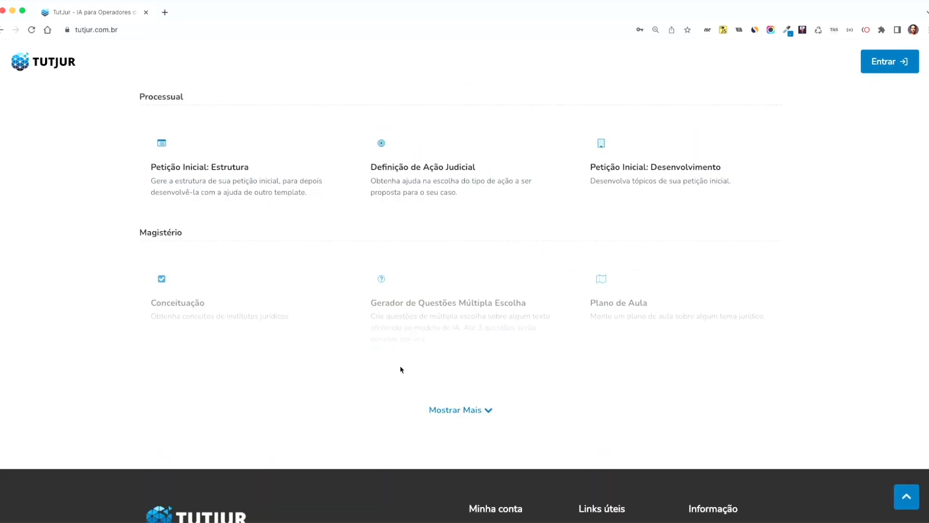
{"action": "left_click", "coordinate": [444, 412]}
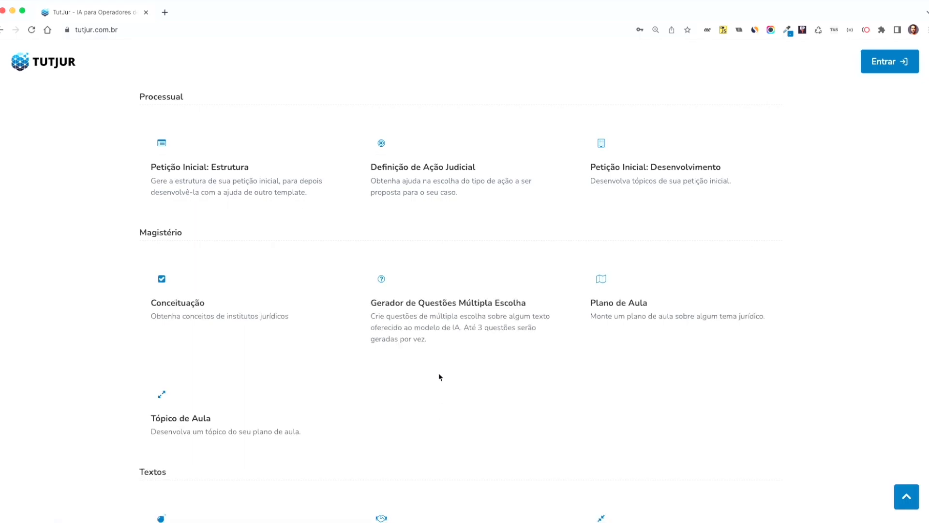
{"action": "scroll", "coordinate": [440, 376], "scroll_direction": "up", "scroll_amount": 15}
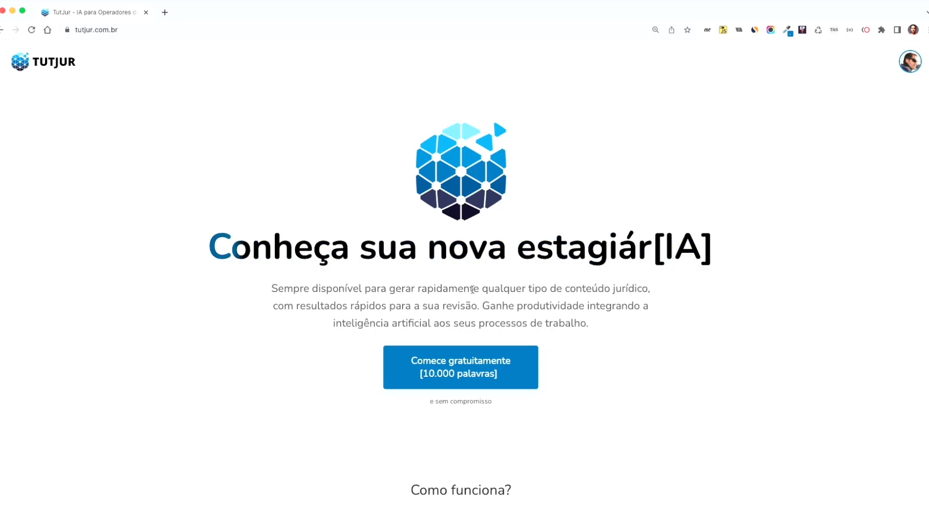
Filter the templates by the Magistério category and open the Conceituação template
{"action": "scroll", "coordinate": [460, 308], "scroll_direction": "down", "scroll_amount": 3}
{"action": "scroll", "coordinate": [460, 308], "scroll_direction": "down", "scroll_amount": 3}
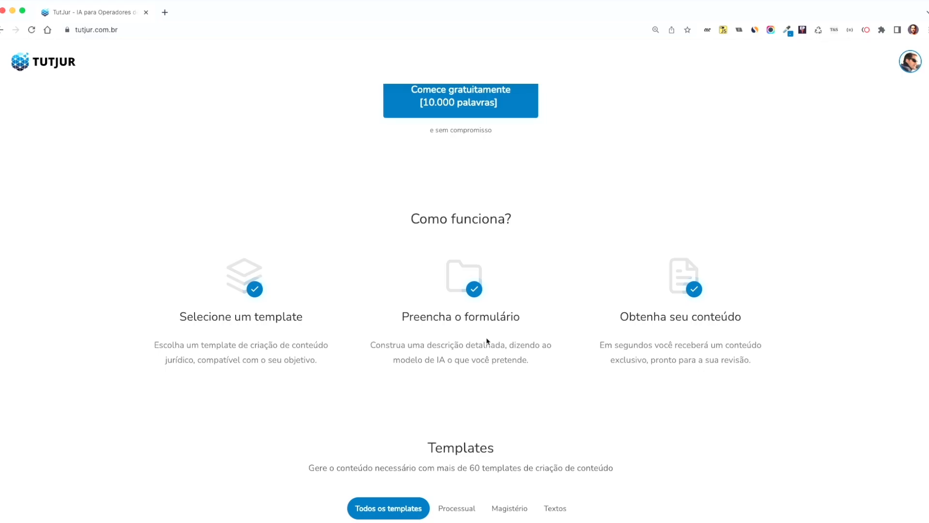
{"action": "scroll", "coordinate": [483, 403], "scroll_direction": "down", "scroll_amount": 2}
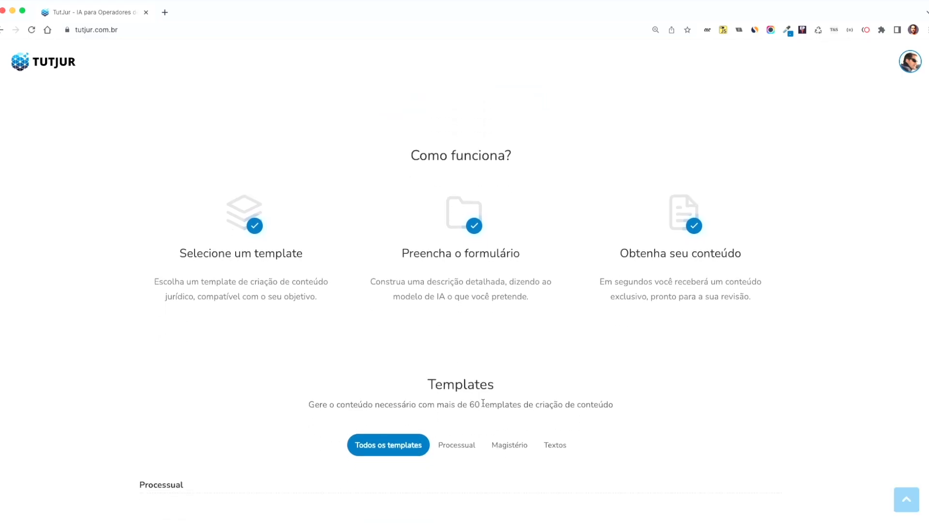
{"action": "left_click", "coordinate": [510, 444]}
{"action": "scroll", "coordinate": [446, 358], "scroll_direction": "down", "scroll_amount": 5}
{"action": "scroll", "coordinate": [446, 368], "scroll_direction": "down", "scroll_amount": 1}
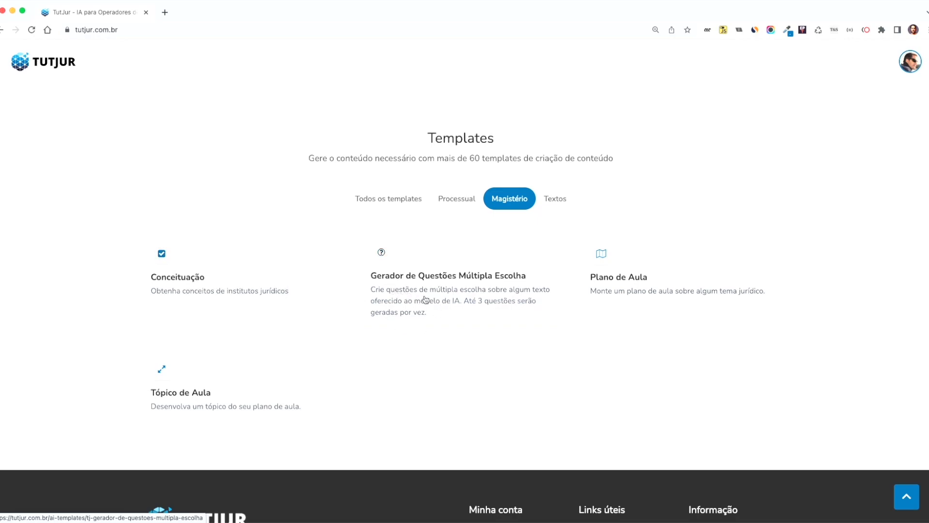
{"action": "left_click", "coordinate": [179, 277]}
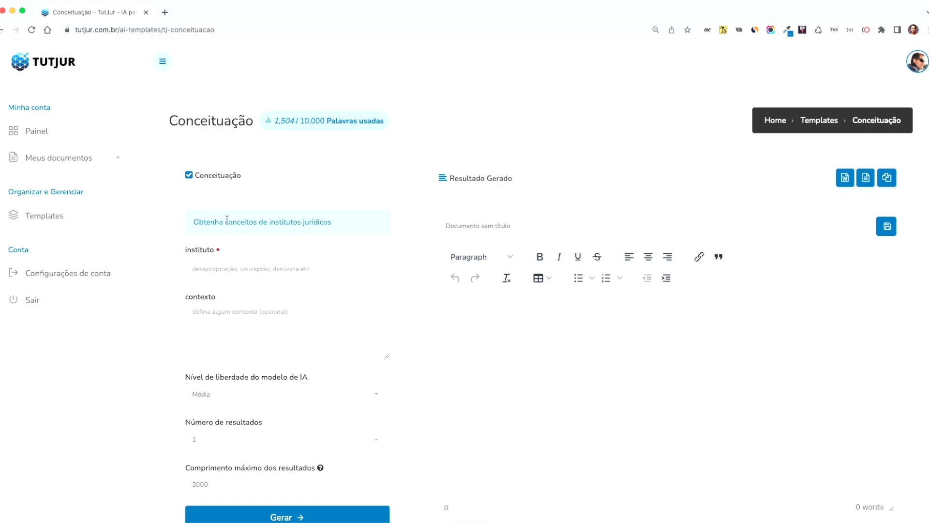
Fill in the instituto as "desapropriação" and the contexto as "aula para alunos de graduação"
{"action": "left_click", "coordinate": [233, 267]}
{"action": "type", "text": "de"}
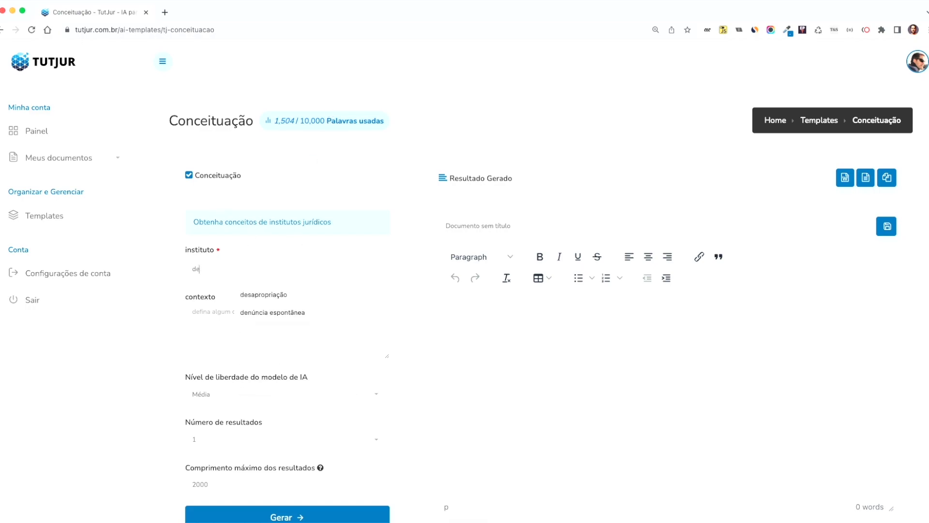
{"action": "type", "text": "sapropriação"}
{"action": "left_click", "coordinate": [194, 319]}
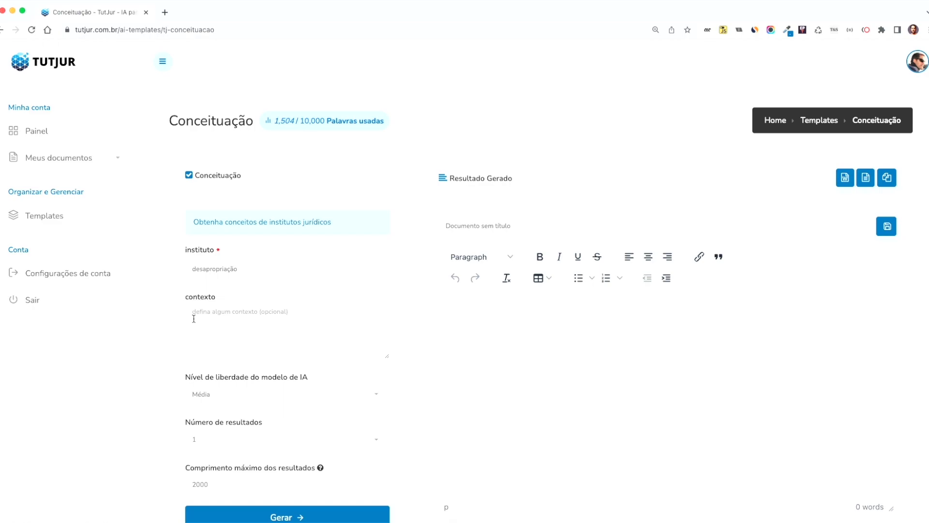
{"action": "type", "text": "aula para alunos de graduação"}
Review the options available for the AI model's freedom level and the number of results
{"action": "scroll", "coordinate": [210, 371], "scroll_direction": "down", "scroll_amount": 2}
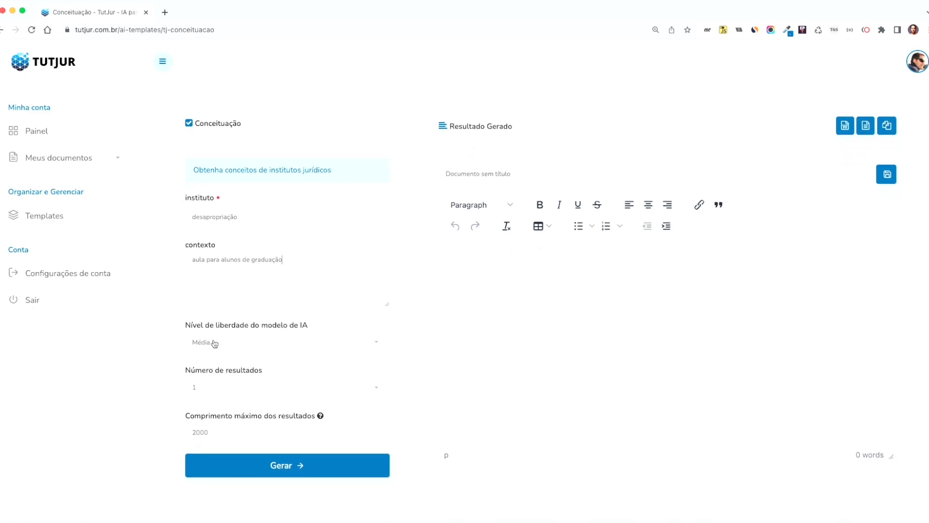
{"action": "left_click", "coordinate": [214, 344]}
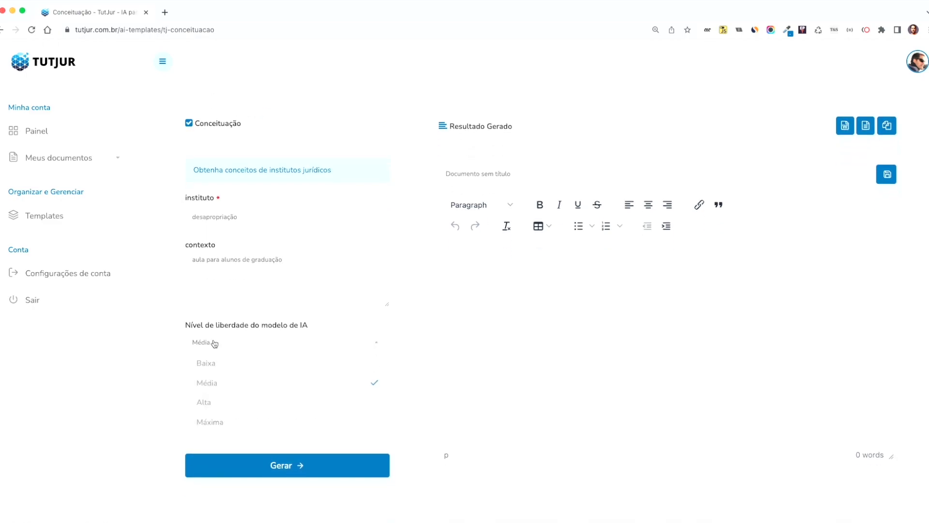
{"action": "left_click", "coordinate": [205, 364]}
{"action": "left_click", "coordinate": [200, 347]}
{"action": "left_click", "coordinate": [211, 388]}
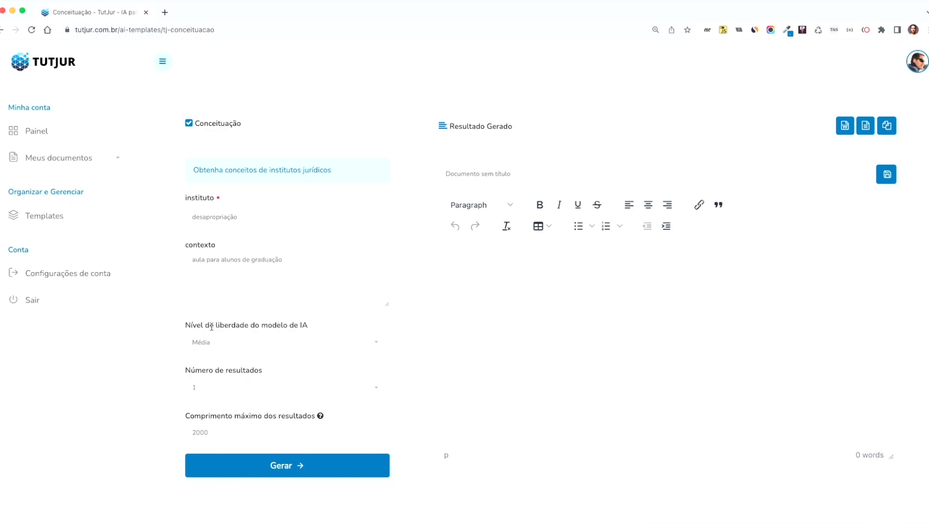
Set the maximum result length to 1000 and the number of results to 2
{"action": "left_click_drag", "start_coordinate": [200, 432], "coordinate": [193, 432]}
{"action": "type", "text": "1"}
{"action": "left_click", "coordinate": [209, 395]}
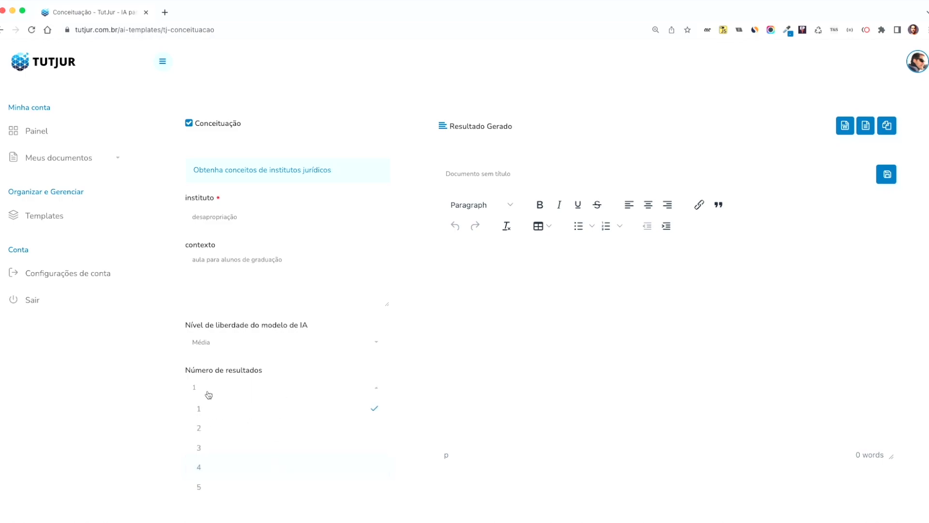
{"action": "left_click", "coordinate": [209, 408]}
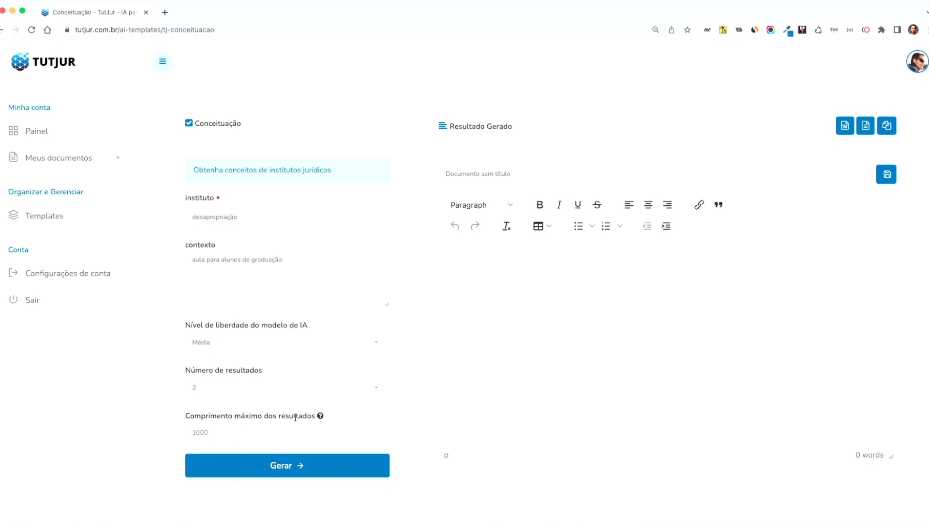
Generate the concept texts on desapropriação and read through both results in the editor
{"action": "left_click", "coordinate": [280, 470]}
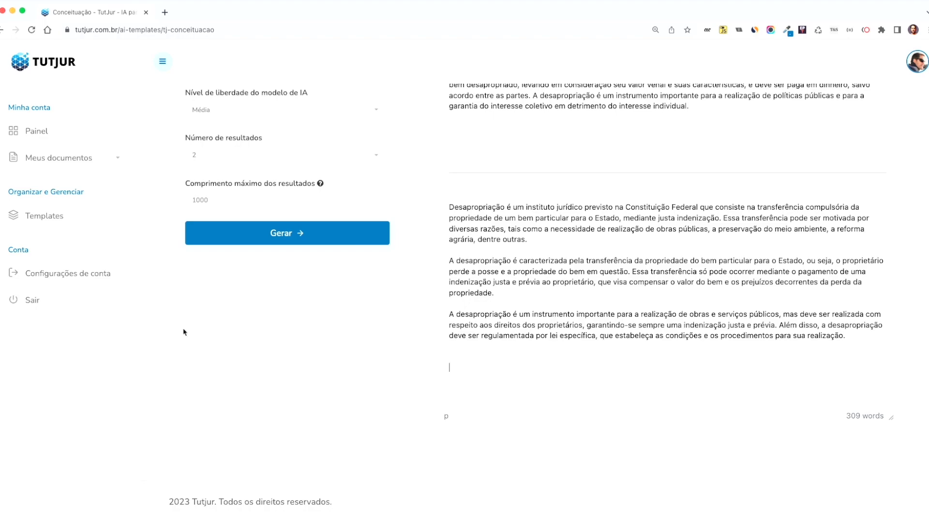
{"action": "scroll", "coordinate": [594, 293], "scroll_direction": "up", "scroll_amount": 4}
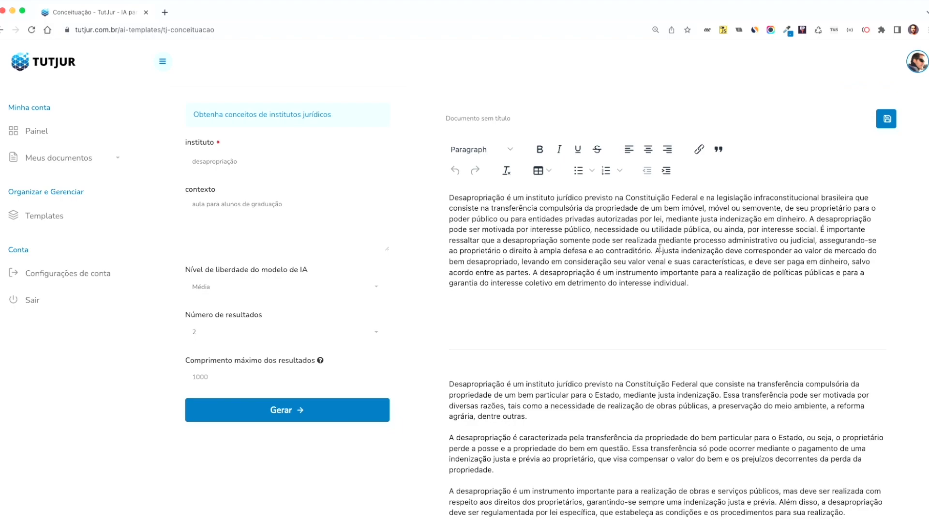
{"action": "scroll", "coordinate": [535, 303], "scroll_direction": "down", "scroll_amount": 2}
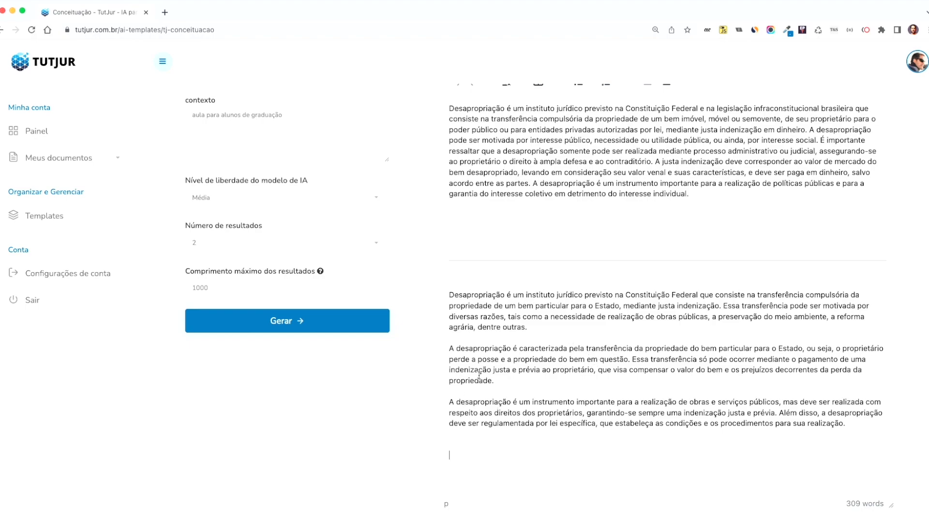
Set the number of results to 1 and the AI model's freedom level to Alta, and generate another concept text
{"action": "left_click", "coordinate": [212, 247]}
{"action": "left_click", "coordinate": [202, 267]}
{"action": "left_click", "coordinate": [250, 197]}
{"action": "left_click", "coordinate": [219, 260]}
{"action": "scroll", "coordinate": [538, 350], "scroll_direction": "down", "scroll_amount": 2}
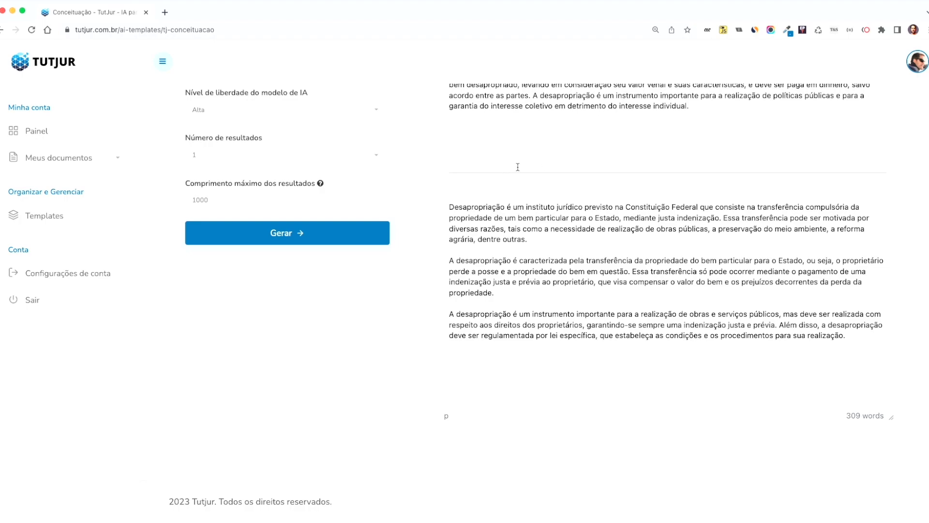
{"action": "left_click", "coordinate": [293, 235]}
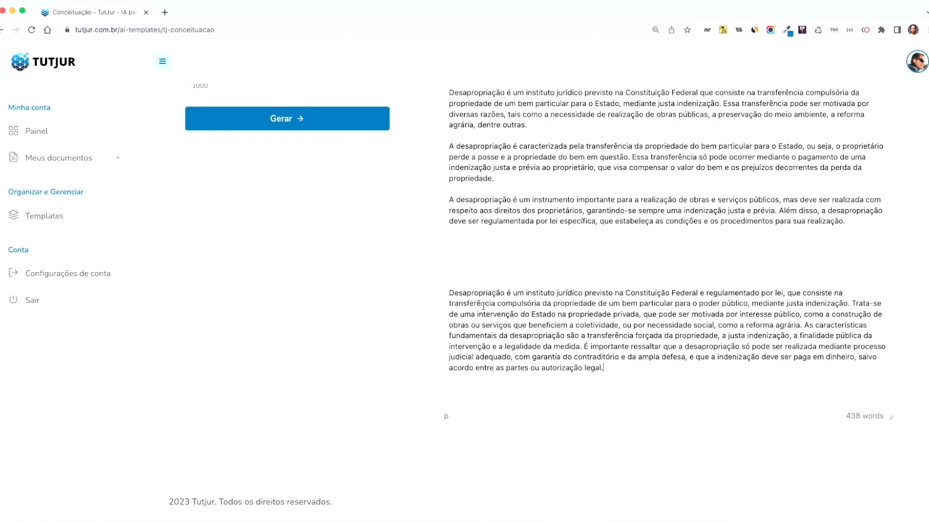
Read back through the generated concept texts, title the document "Desapropriação: conceito" and save it
{"action": "scroll", "coordinate": [524, 225], "scroll_direction": "up", "scroll_amount": 5}
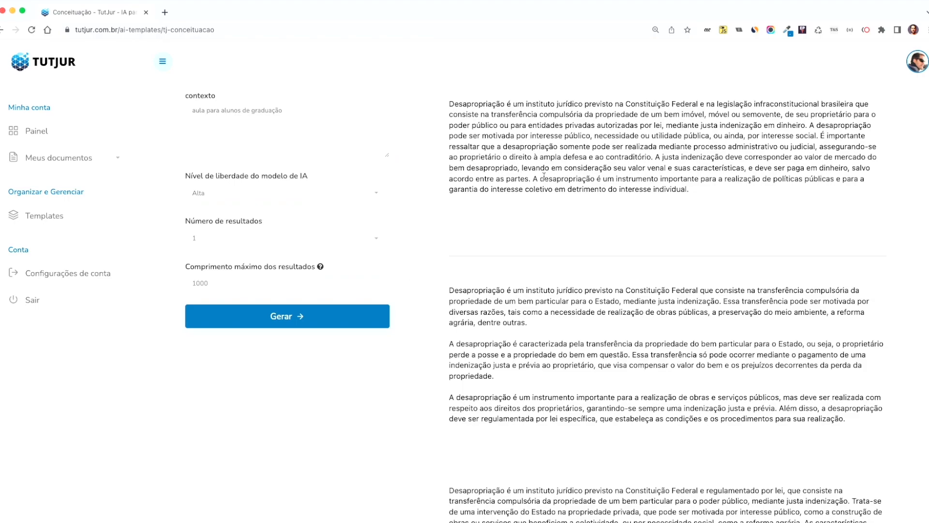
{"action": "scroll", "coordinate": [590, 256], "scroll_direction": "down", "scroll_amount": 6}
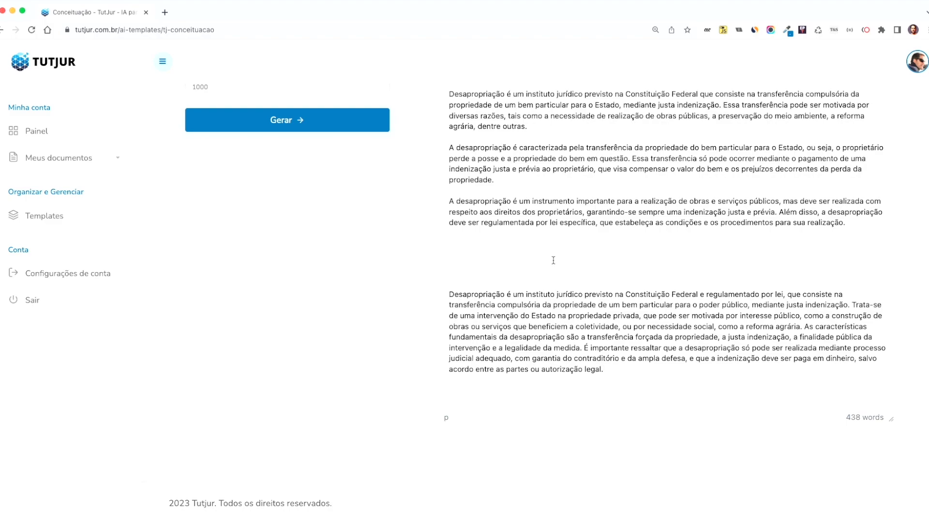
{"action": "scroll", "coordinate": [507, 202], "scroll_direction": "up", "scroll_amount": 5}
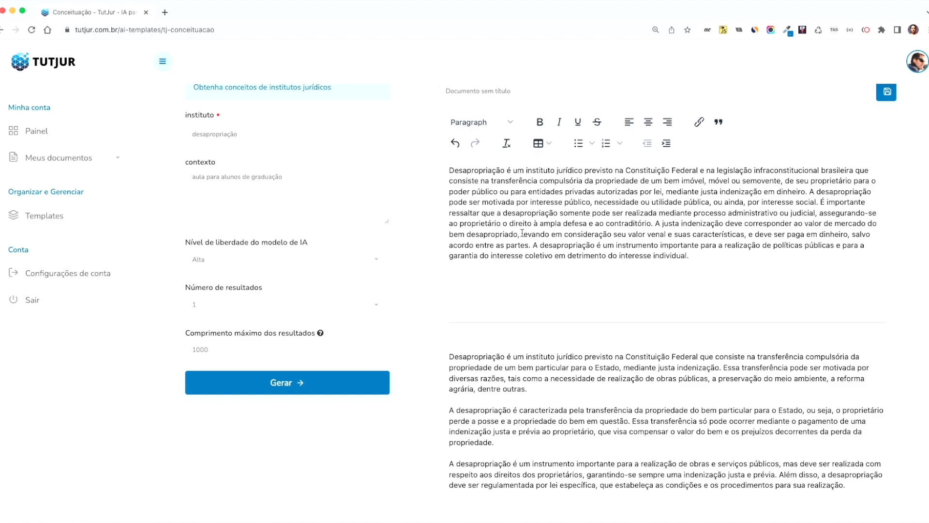
{"action": "scroll", "coordinate": [506, 221], "scroll_direction": "up", "scroll_amount": 3}
{"action": "left_click_drag", "start_coordinate": [512, 226], "coordinate": [417, 230]}
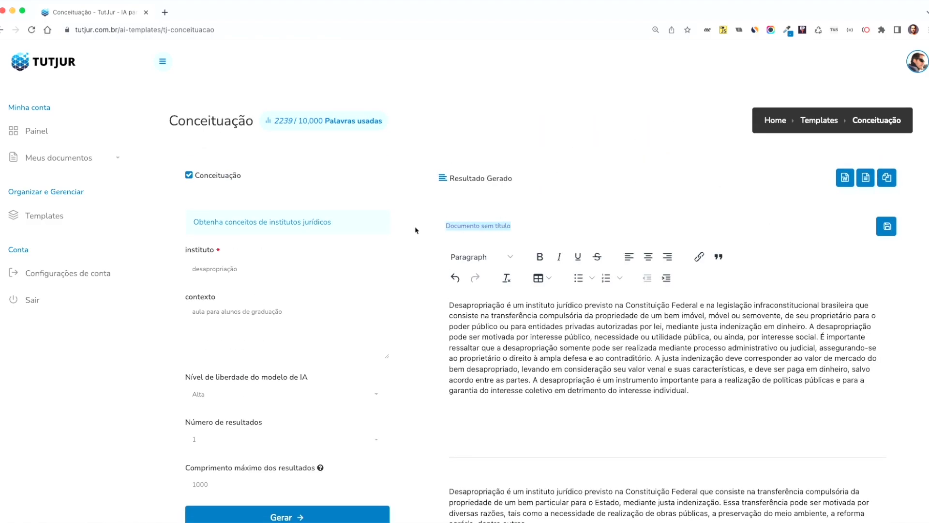
{"action": "type", "text": "Desapropria"}
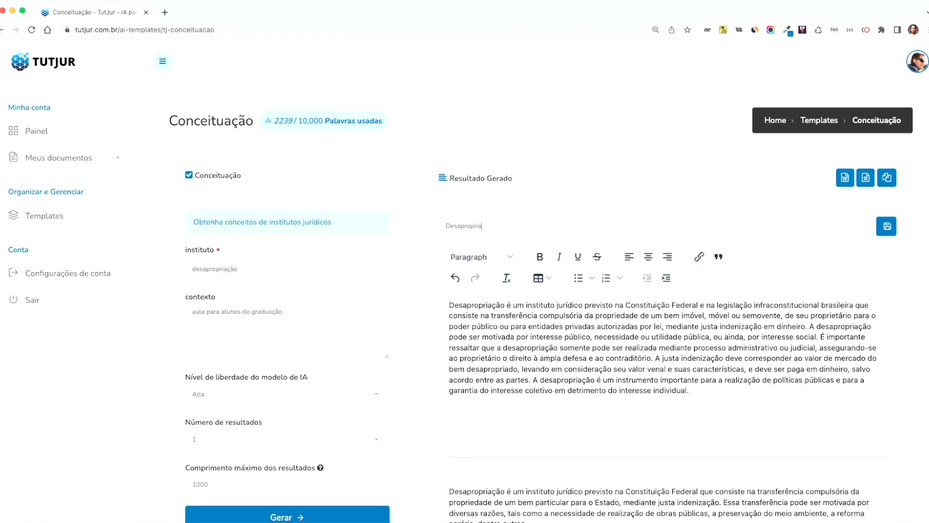
{"action": "type", "text": "ção: conceito"}
{"action": "left_click", "coordinate": [886, 228]}
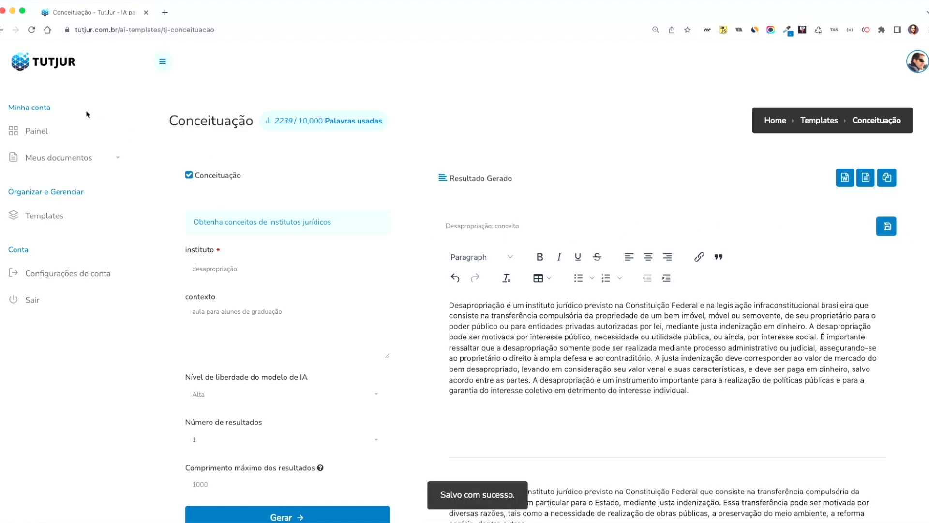
Open the saved document "Desapropriação: conceito" from the list of all documents
{"action": "left_click", "coordinate": [39, 158]}
{"action": "left_click", "coordinate": [43, 183]}
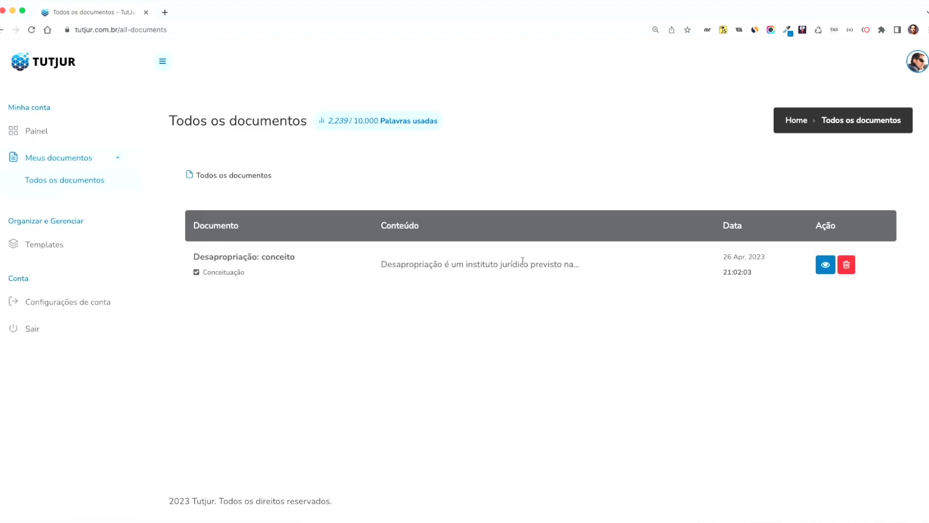
{"action": "left_click", "coordinate": [826, 265]}
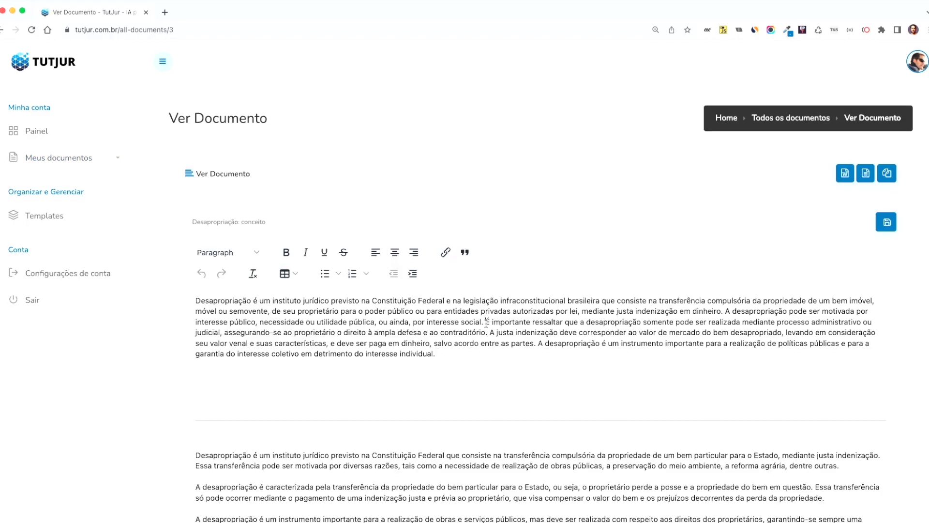
Bold the sentence in the first concept text that runs from "É importante ressaltar" to "ao contraditório"
{"action": "left_click_drag", "start_coordinate": [486, 321], "coordinate": [485, 332]}
{"action": "left_click", "coordinate": [287, 252]}
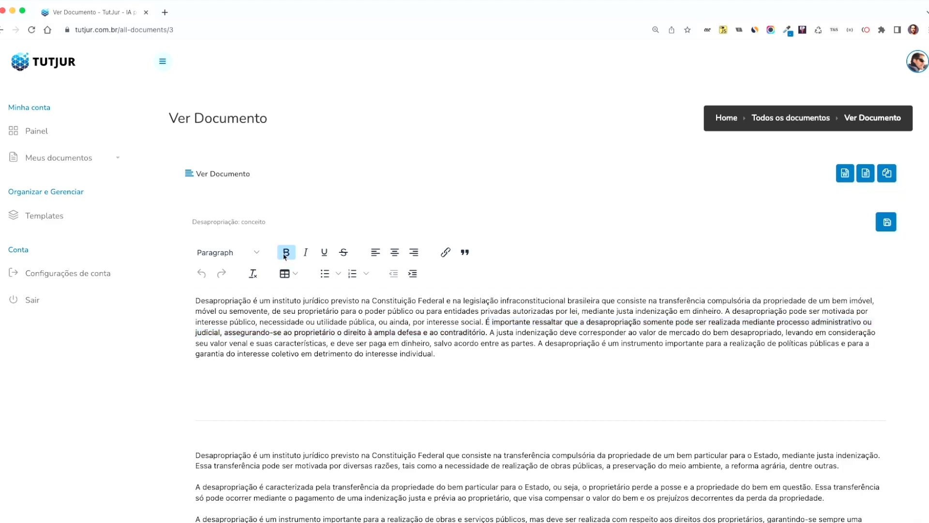
Split the first concept text so that "A justa indenização" starts a new paragraph without a blank line above it, and save the document
{"action": "left_click", "coordinate": [578, 332]}
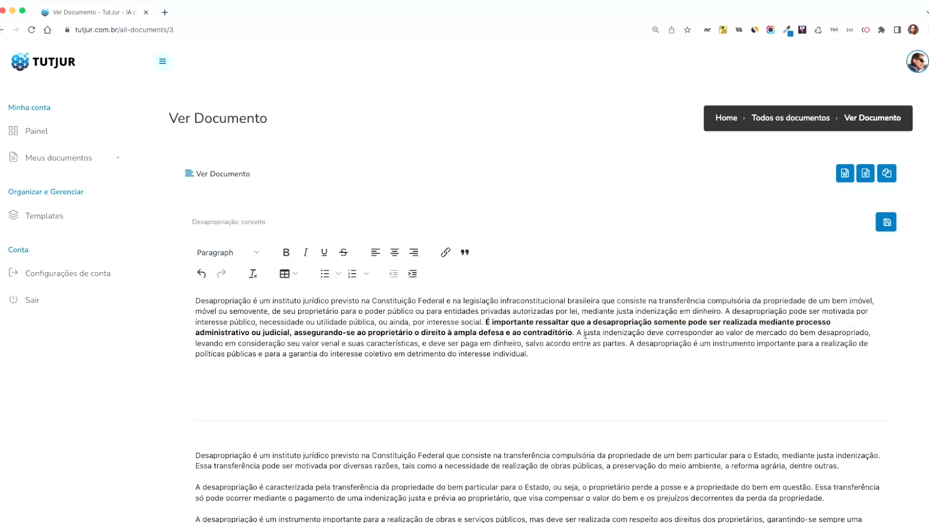
{"action": "key", "text": "Return"}
{"action": "key", "text": "Return"}
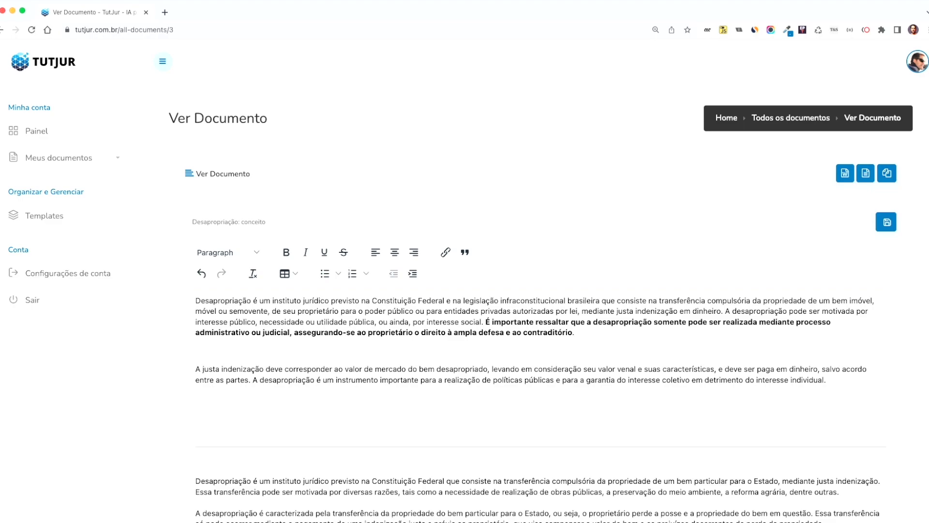
{"action": "left_click", "coordinate": [509, 348]}
{"action": "key", "text": "Delete"}
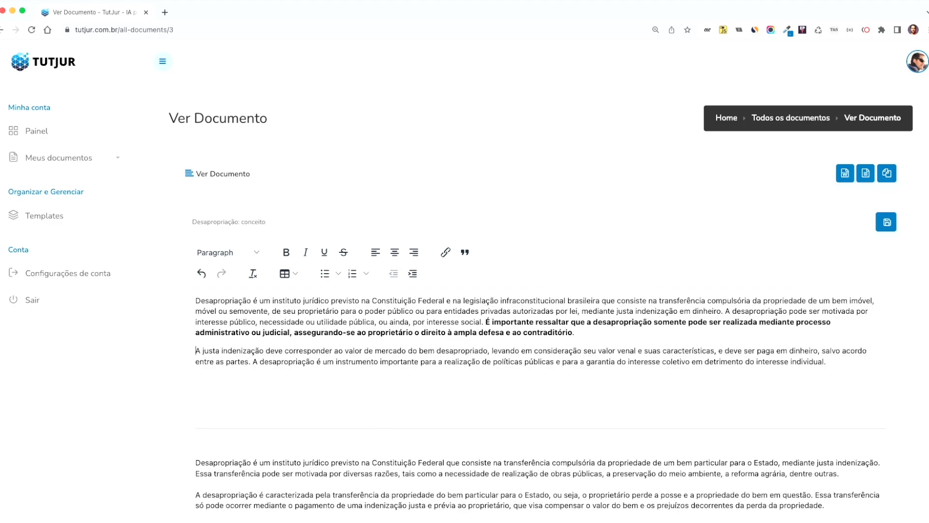
{"action": "left_click", "coordinate": [886, 221]}
Remove the divider line and the extra blank lines between the three concept texts, and save the document
{"action": "scroll", "coordinate": [432, 348], "scroll_direction": "down", "scroll_amount": 6}
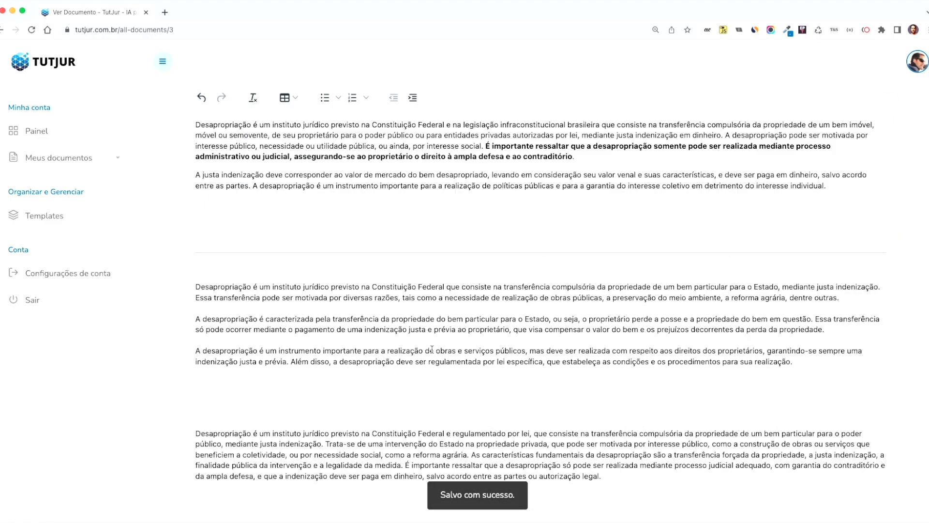
{"action": "scroll", "coordinate": [433, 348], "scroll_direction": "up", "scroll_amount": 1}
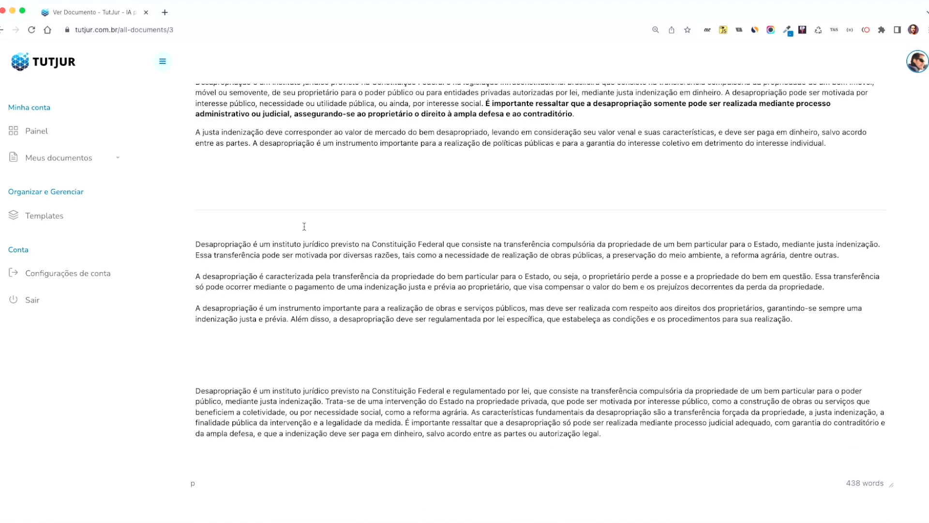
{"action": "scroll", "coordinate": [305, 226], "scroll_direction": "down", "scroll_amount": 1}
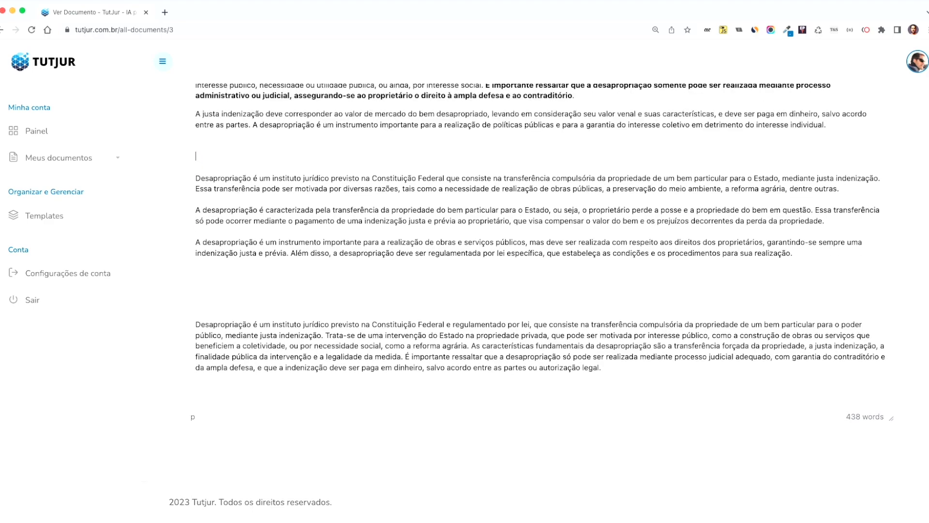
{"action": "left_click", "coordinate": [242, 314]}
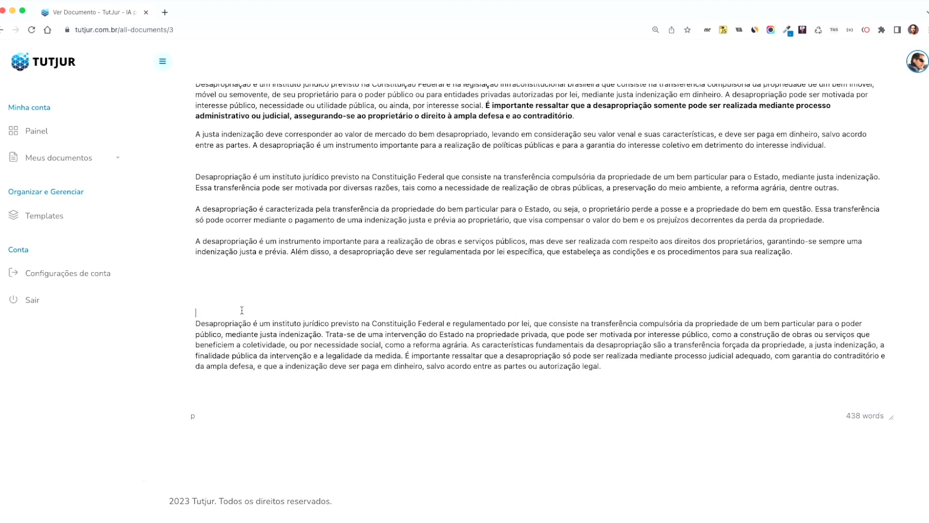
{"action": "left_click", "coordinate": [202, 214]}
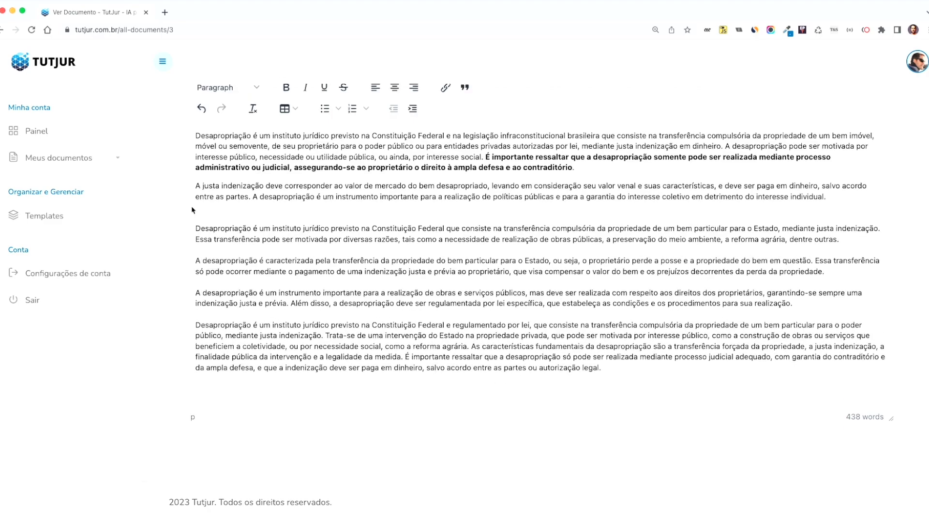
{"action": "key", "text": "BackSpace"}
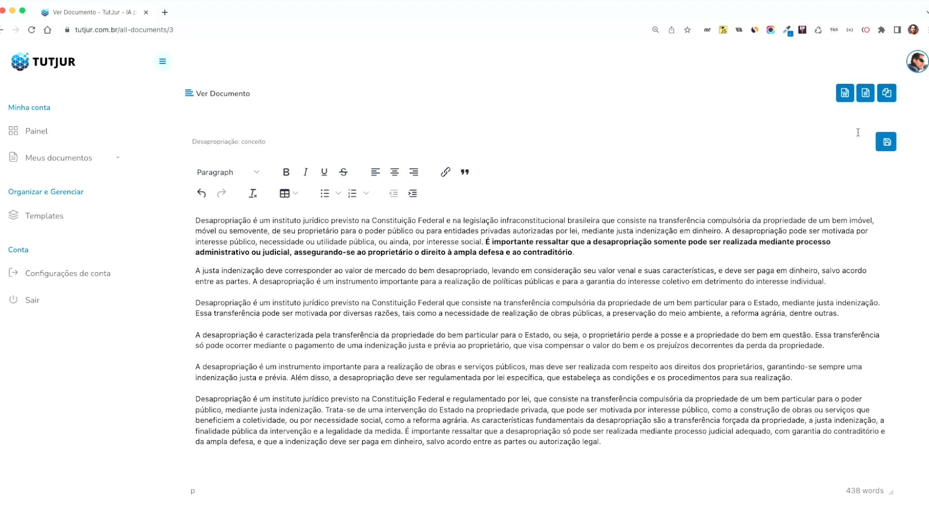
{"action": "left_click", "coordinate": [883, 145]}
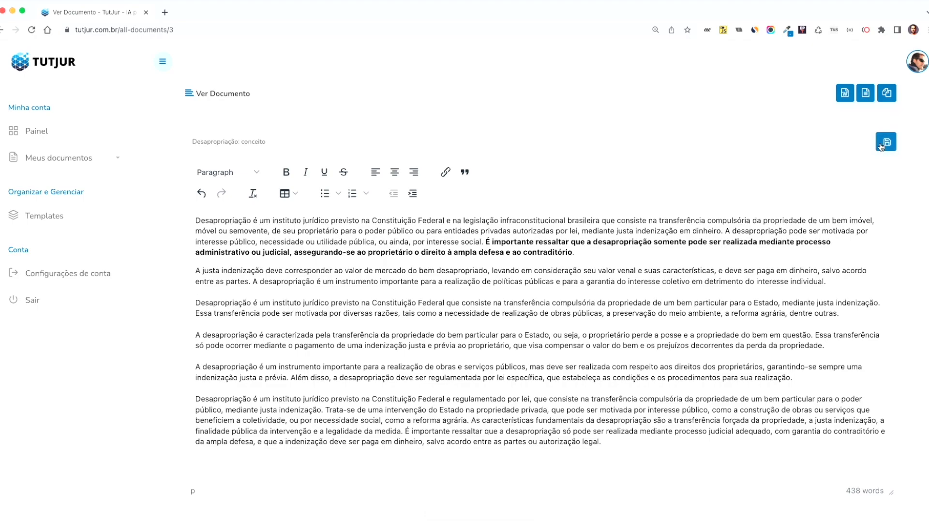
Copy the document's whole text and open the Gerador de Questões Múltipla Escolha template from the Magistério category
{"action": "left_click_drag", "start_coordinate": [626, 442], "coordinate": [183, 221]}
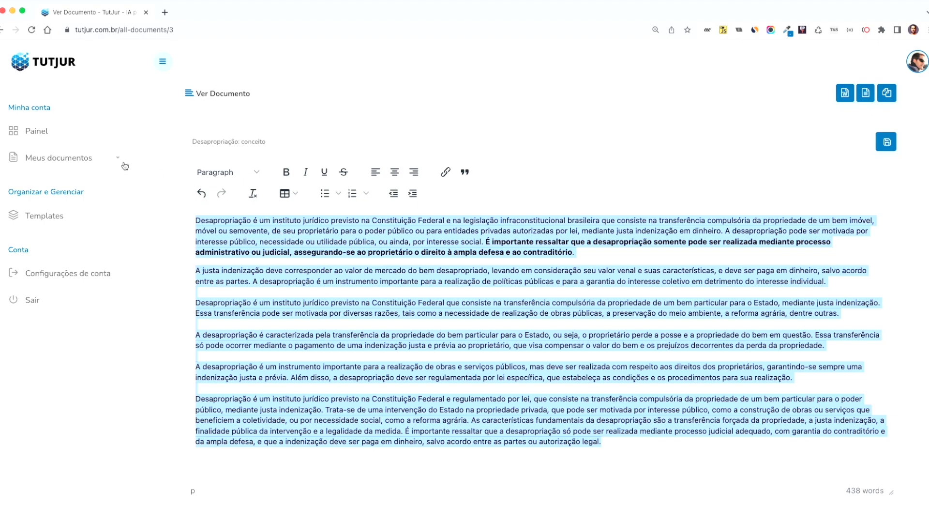
{"action": "left_click", "coordinate": [29, 218]}
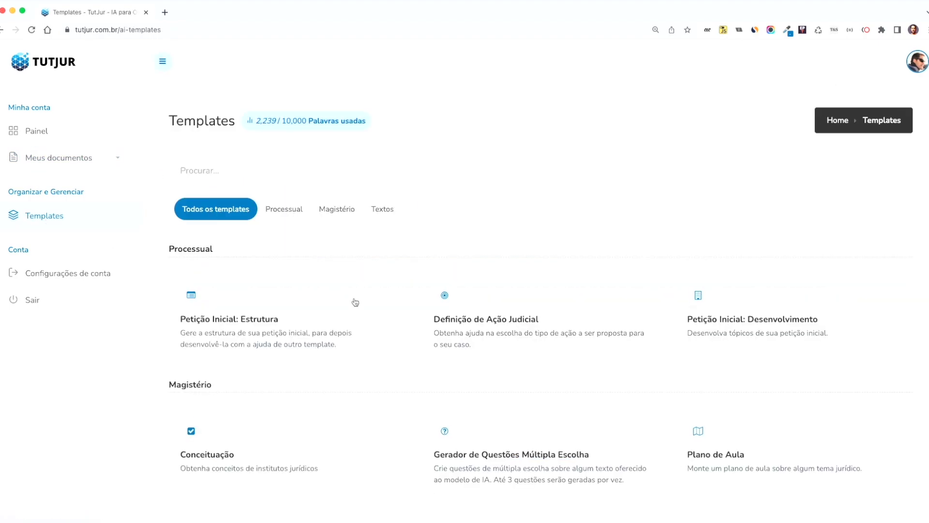
{"action": "left_click", "coordinate": [334, 212]}
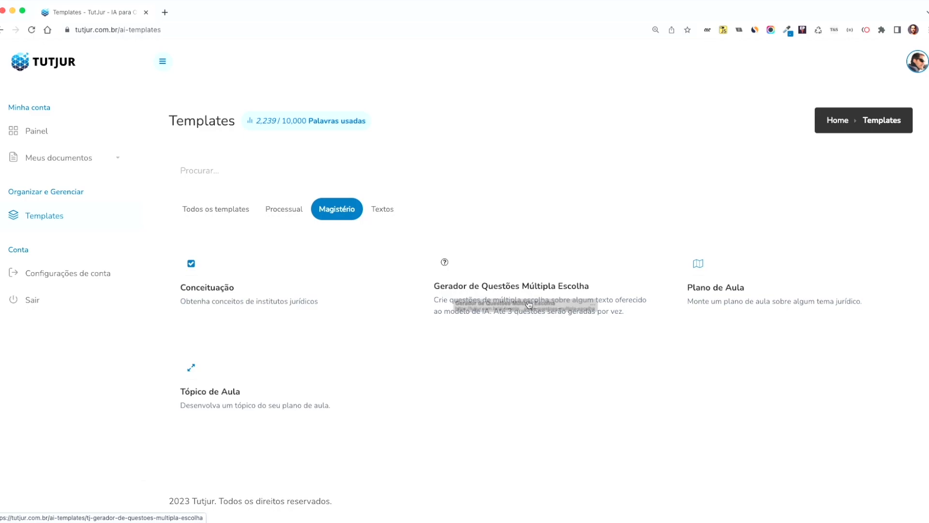
{"action": "left_click", "coordinate": [526, 303]}
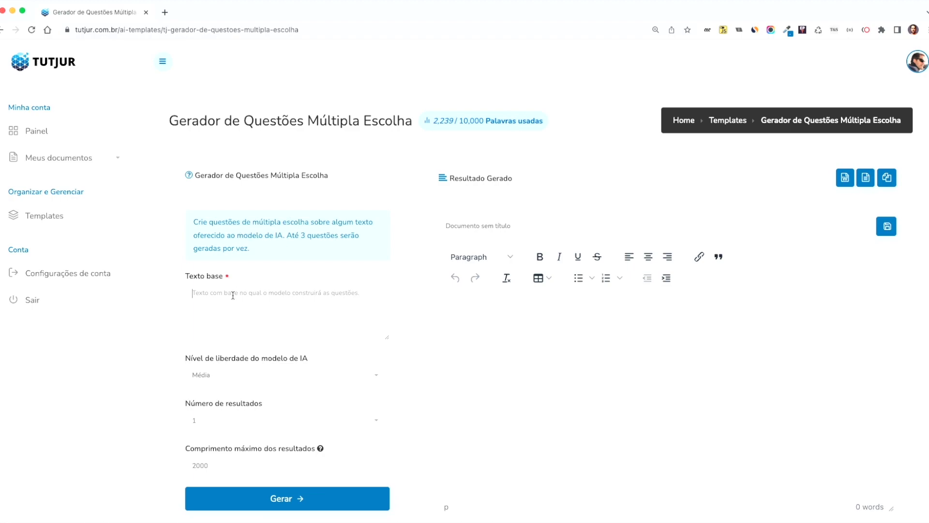
Paste the copied desapropriação text as the base text and generate the multiple-choice questions
{"action": "key", "text": "super+v"}
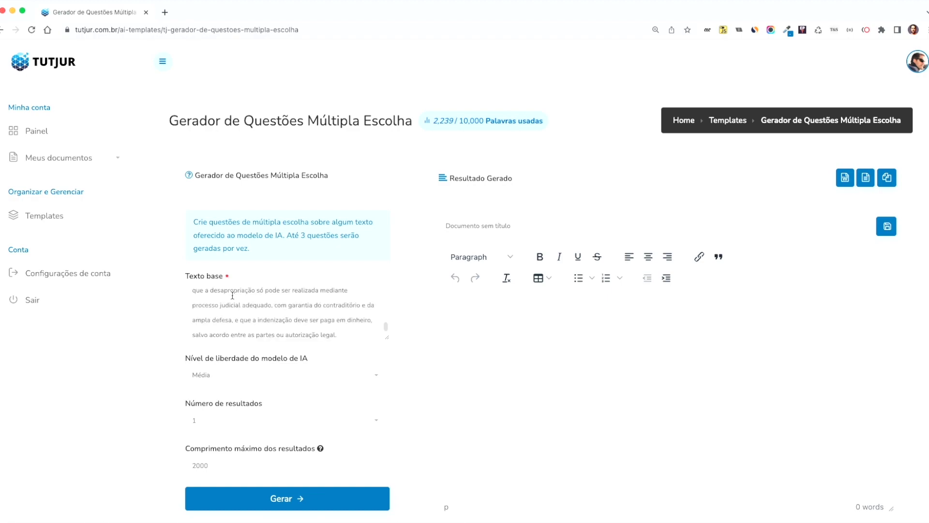
{"action": "scroll", "coordinate": [160, 388], "scroll_direction": "down", "scroll_amount": 2}
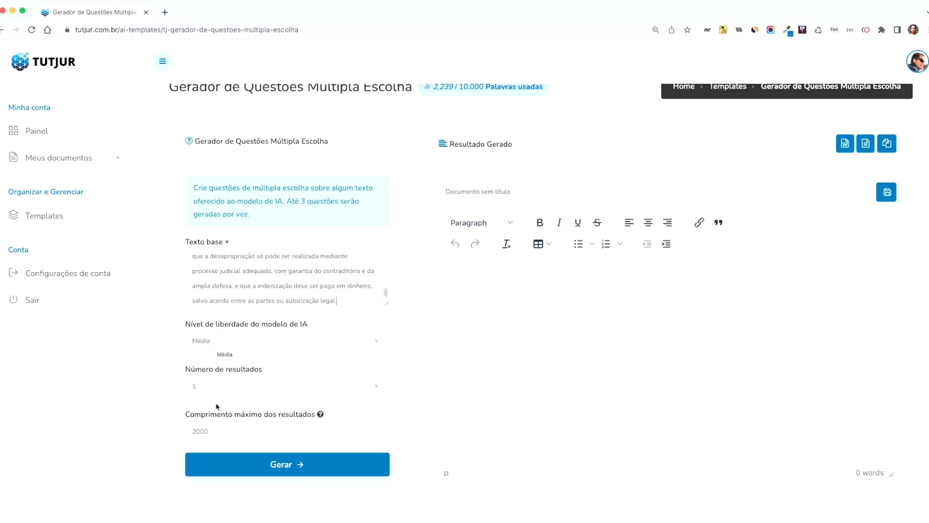
{"action": "left_click", "coordinate": [284, 470]}
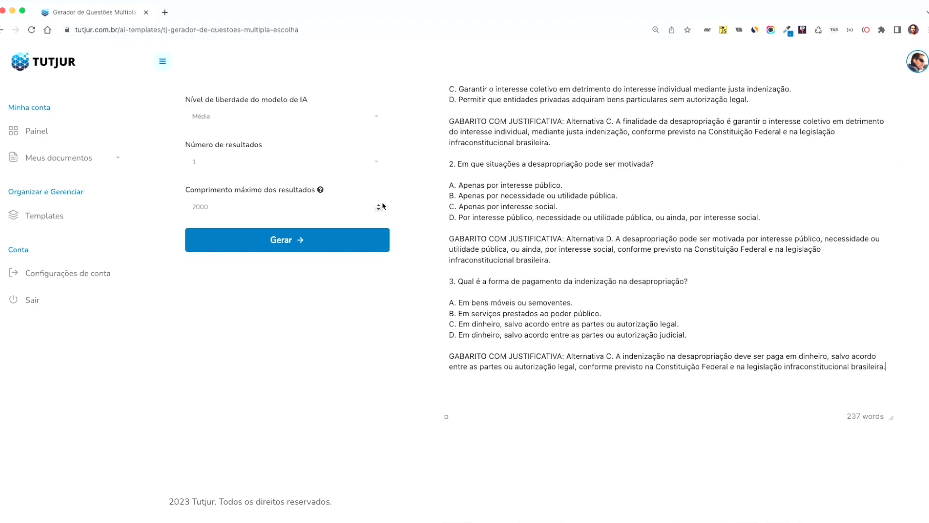
Review the generated multiple-choice questions, their alternatives and the justified answer keys
{"action": "scroll", "coordinate": [535, 206], "scroll_direction": "up", "scroll_amount": 3}
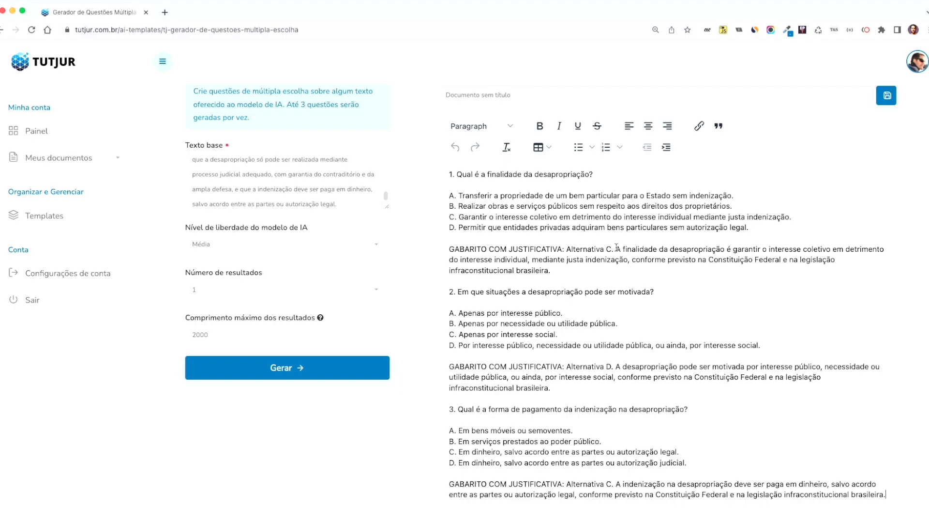
{"action": "scroll", "coordinate": [545, 254], "scroll_direction": "down", "scroll_amount": 1}
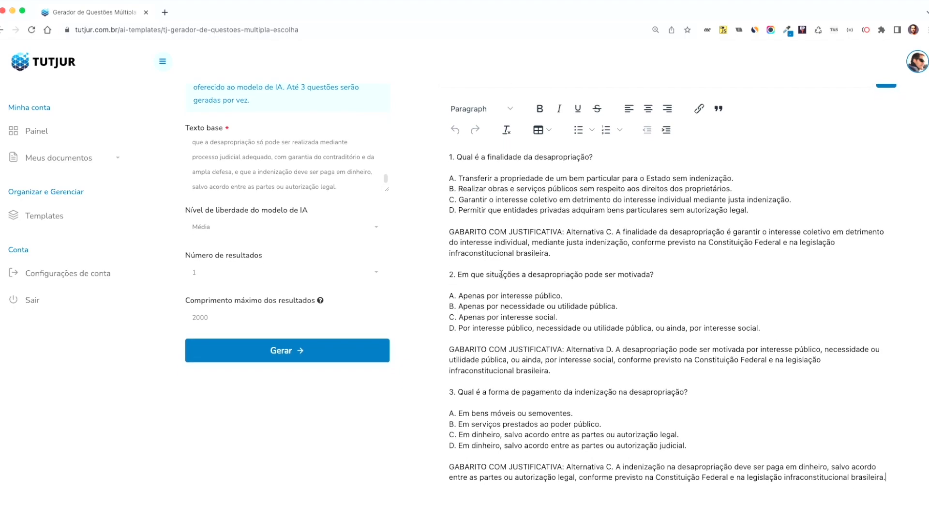
{"action": "scroll", "coordinate": [502, 274], "scroll_direction": "down", "scroll_amount": 3}
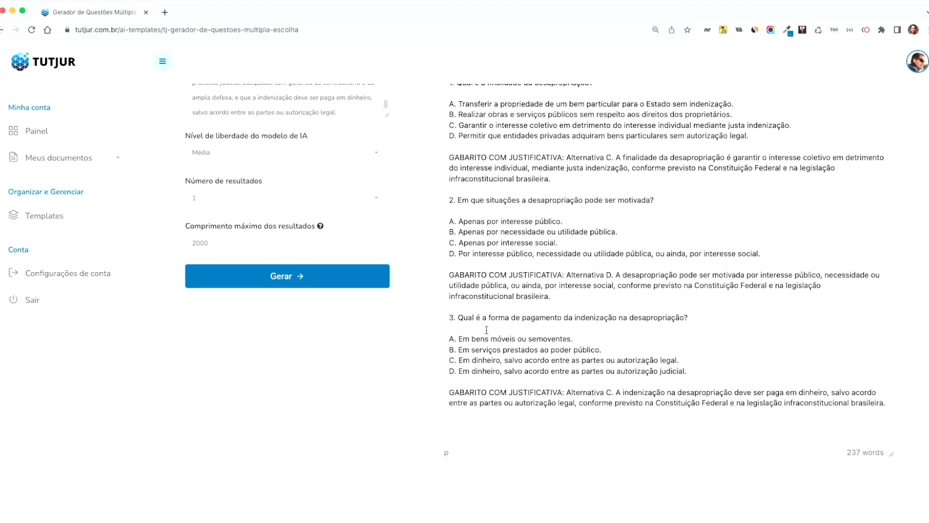
{"action": "scroll", "coordinate": [482, 342], "scroll_direction": "up", "scroll_amount": 5}
{"action": "scroll", "coordinate": [499, 334], "scroll_direction": "down", "scroll_amount": 5}
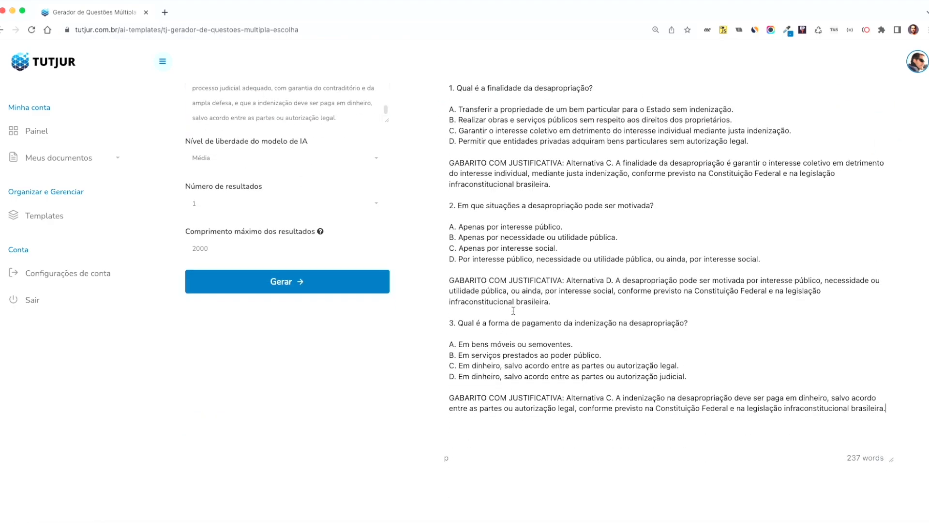
{"action": "scroll", "coordinate": [514, 311], "scroll_direction": "up", "scroll_amount": 5}
{"action": "scroll", "coordinate": [500, 280], "scroll_direction": "down", "scroll_amount": 4}
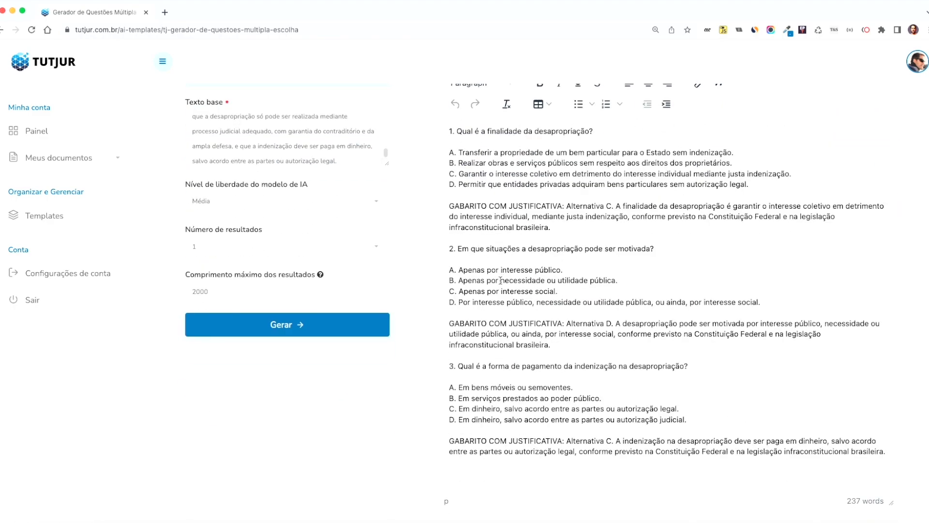
Generate a second set of multiple-choice questions from the same base text and read through it with its answer key
{"action": "left_click", "coordinate": [279, 324]}
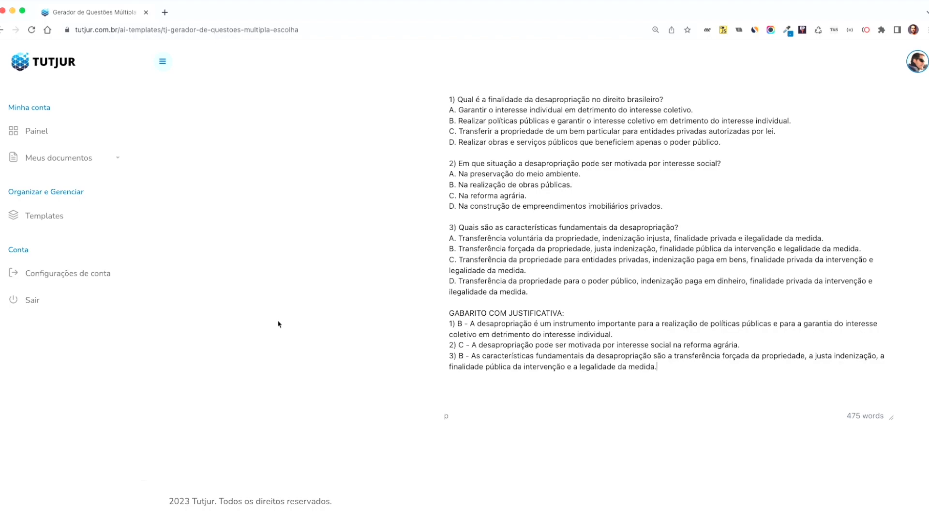
{"action": "scroll", "coordinate": [537, 243], "scroll_direction": "up", "scroll_amount": 5}
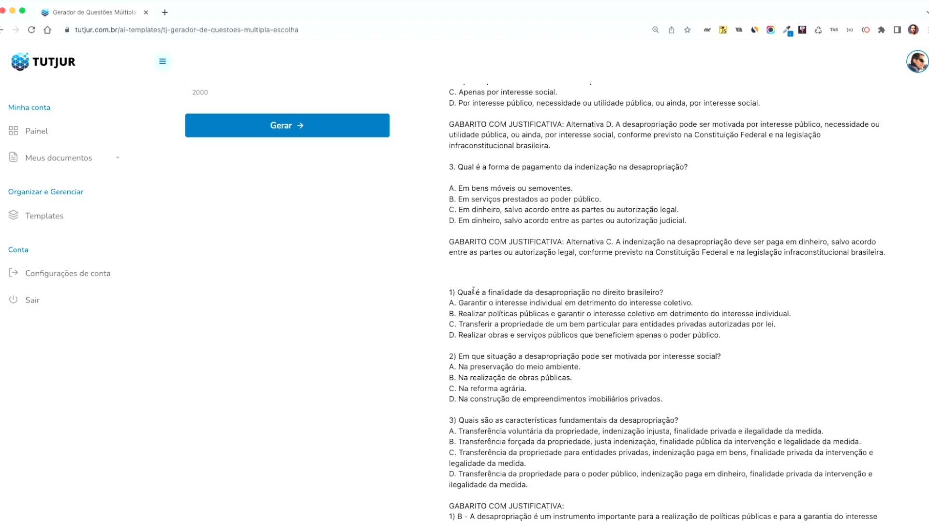
{"action": "scroll", "coordinate": [516, 325], "scroll_direction": "down", "scroll_amount": 1}
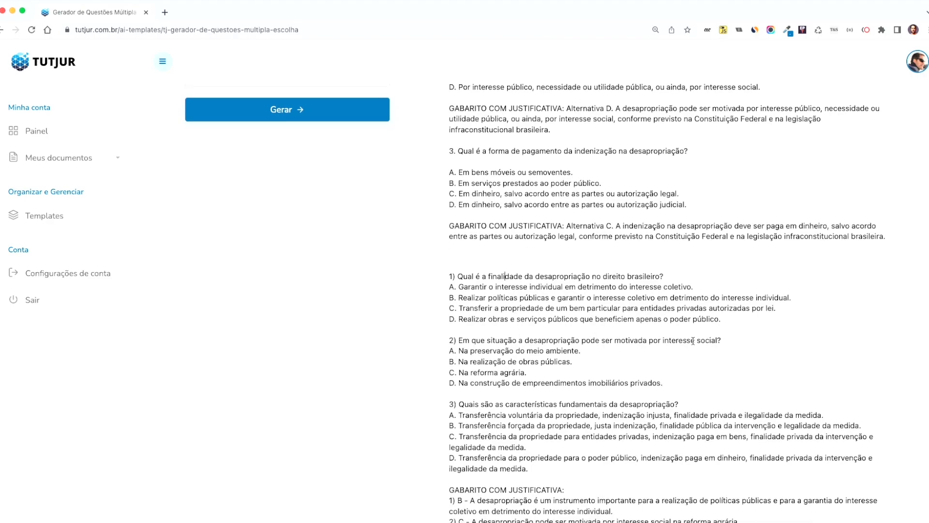
{"action": "scroll", "coordinate": [533, 334], "scroll_direction": "down", "scroll_amount": 2}
{"action": "scroll", "coordinate": [508, 371], "scroll_direction": "down", "scroll_amount": 4}
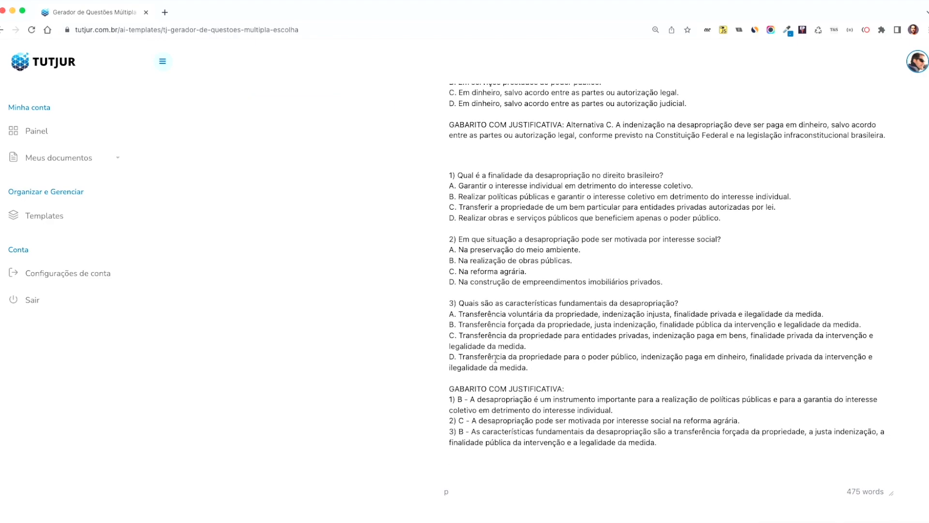
Check both sets of generated questions, title the document "Desapropriação: questões" and save it
{"action": "scroll", "coordinate": [530, 322], "scroll_direction": "up", "scroll_amount": 10}
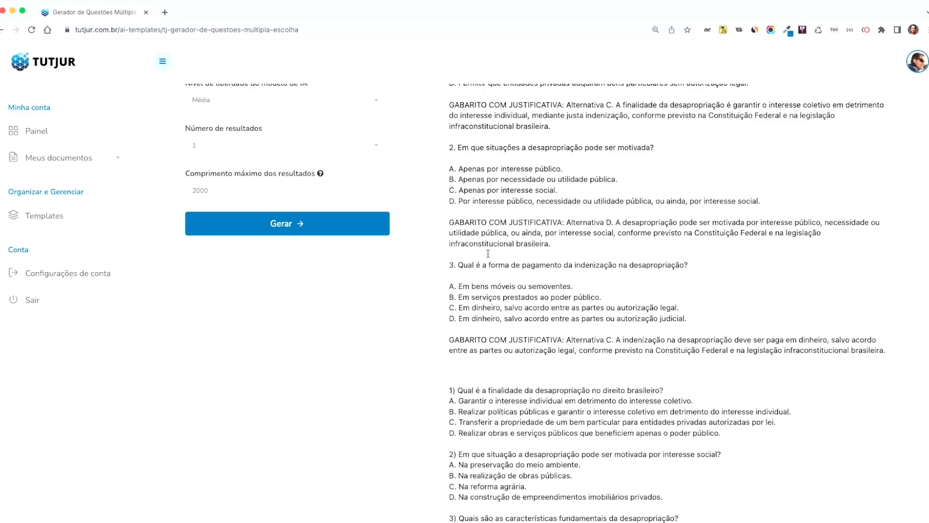
{"action": "scroll", "coordinate": [490, 144], "scroll_direction": "up", "scroll_amount": 2}
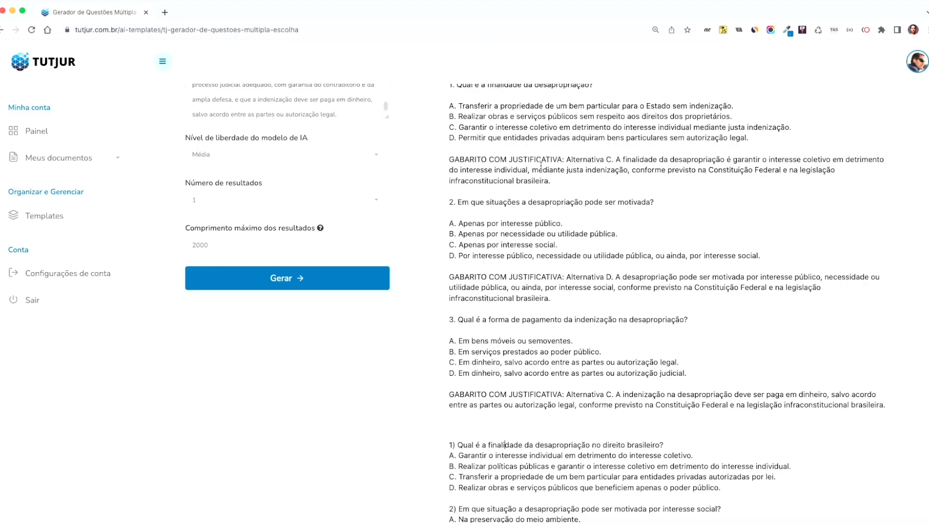
{"action": "scroll", "coordinate": [508, 332], "scroll_direction": "down", "scroll_amount": 4}
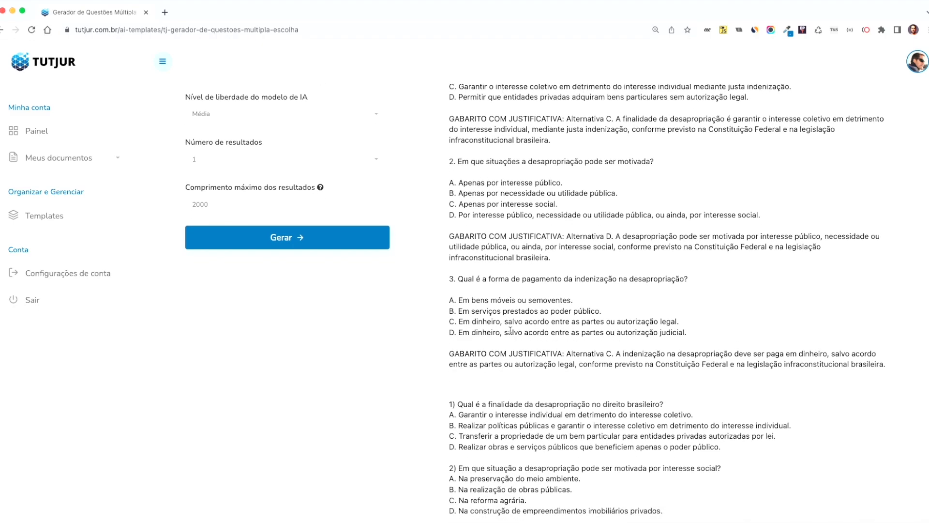
{"action": "scroll", "coordinate": [467, 340], "scroll_direction": "down", "scroll_amount": 6}
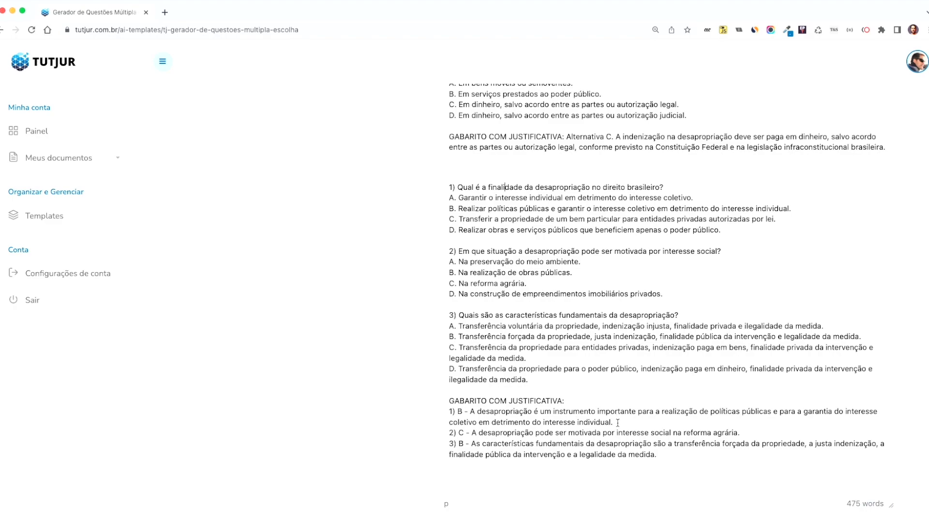
{"action": "scroll", "coordinate": [614, 405], "scroll_direction": "up", "scroll_amount": 20}
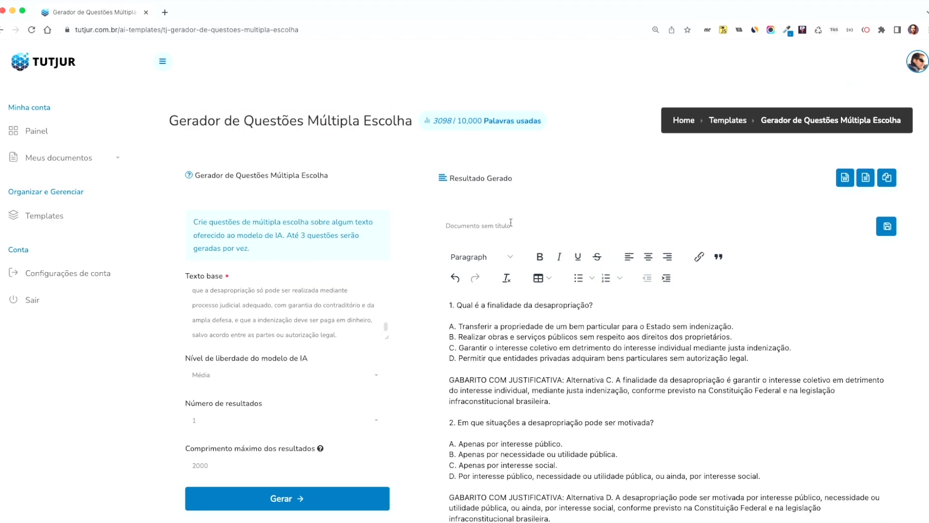
{"action": "left_click", "coordinate": [511, 226]}
{"action": "key", "text": "super+a"}
{"action": "type", "text": "Desapropriação: questões"}
{"action": "left_click", "coordinate": [887, 226]}
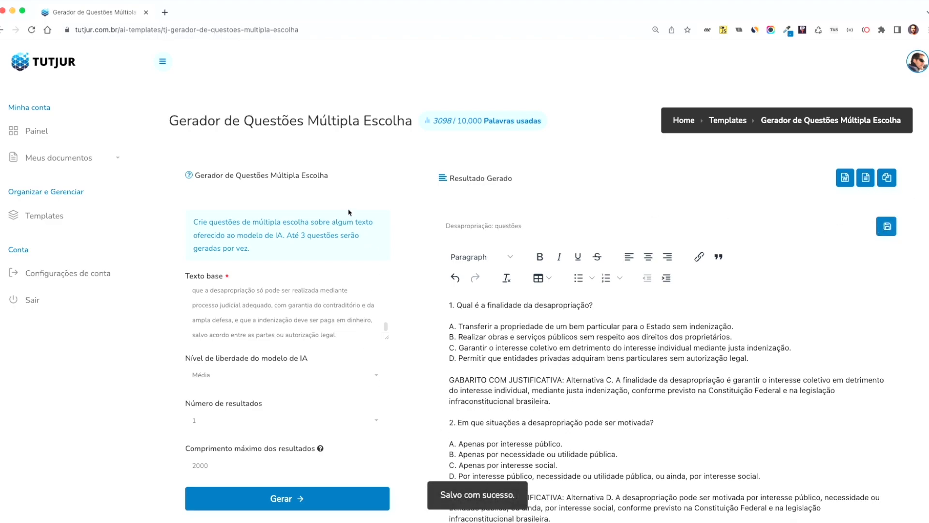
View the list of all saved documents and open the Plano de Aula template from the Magistério category
{"action": "left_click", "coordinate": [53, 159]}
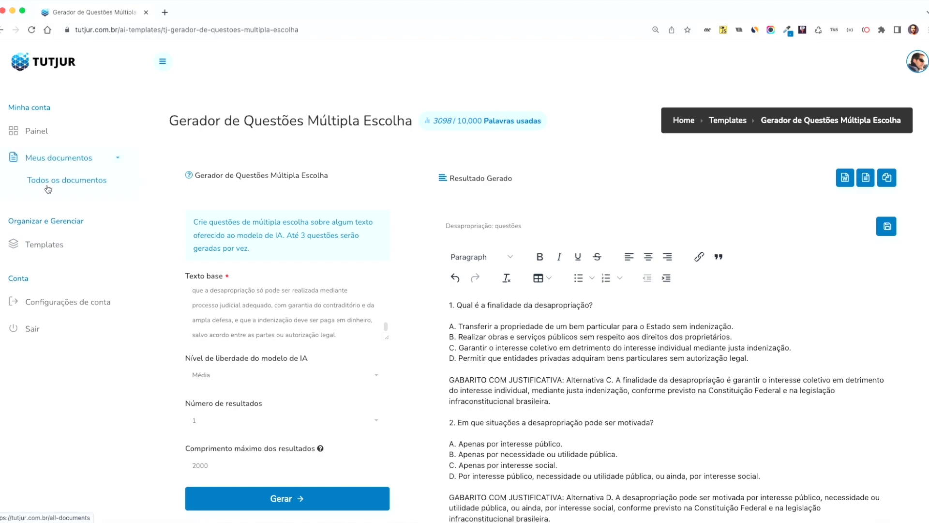
{"action": "left_click", "coordinate": [48, 188]}
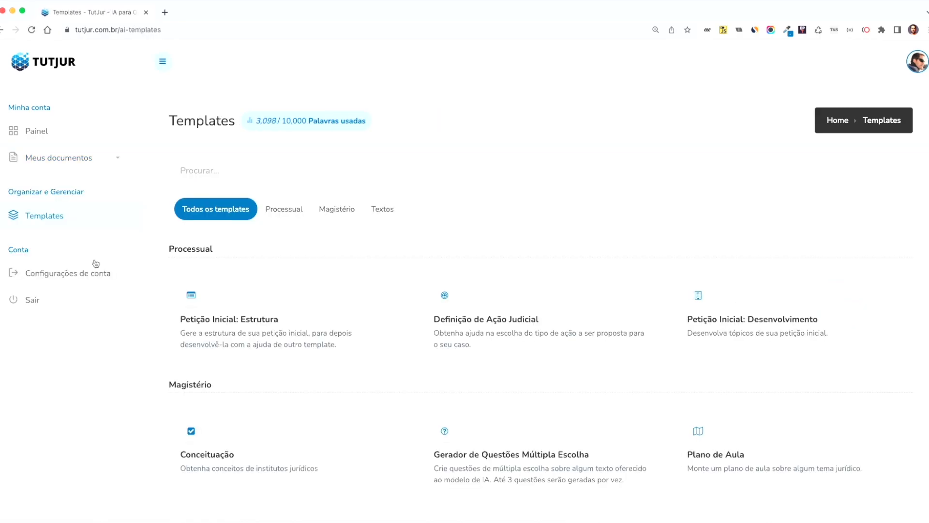
{"action": "scroll", "coordinate": [388, 338], "scroll_direction": "down", "scroll_amount": 4}
{"action": "scroll", "coordinate": [370, 344], "scroll_direction": "down", "scroll_amount": 3}
{"action": "scroll", "coordinate": [371, 344], "scroll_direction": "up", "scroll_amount": 3}
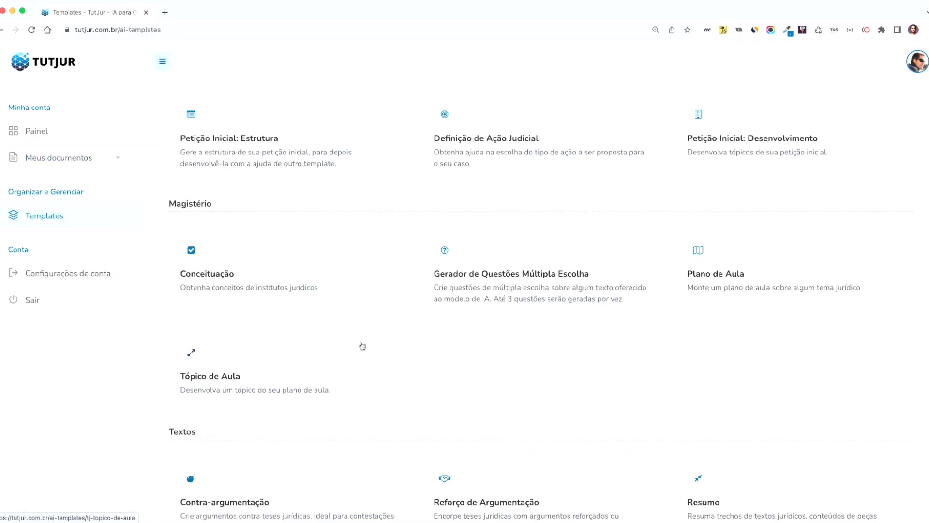
{"action": "scroll", "coordinate": [363, 347], "scroll_direction": "down", "scroll_amount": 1}
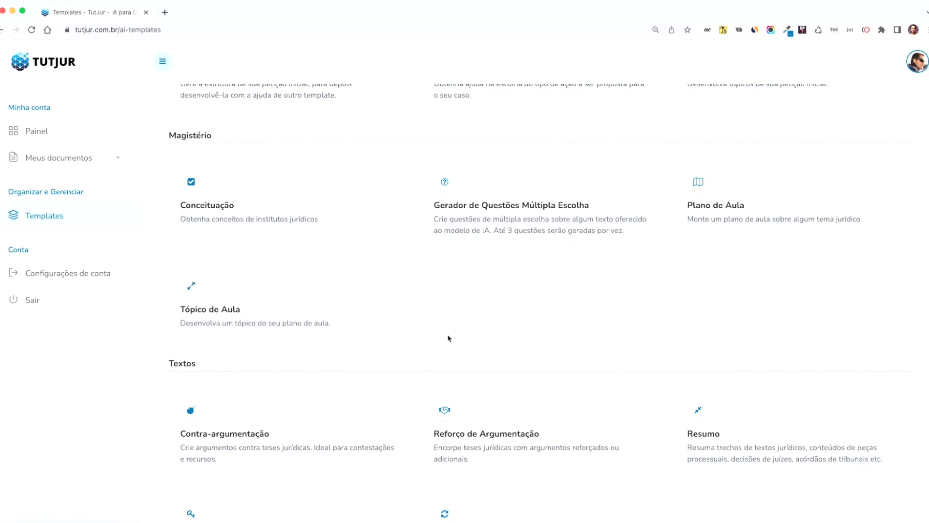
{"action": "left_click", "coordinate": [720, 219]}
Set the lesson plan's theme to the suggested entry "desapropriação"
{"action": "left_click", "coordinate": [213, 270]}
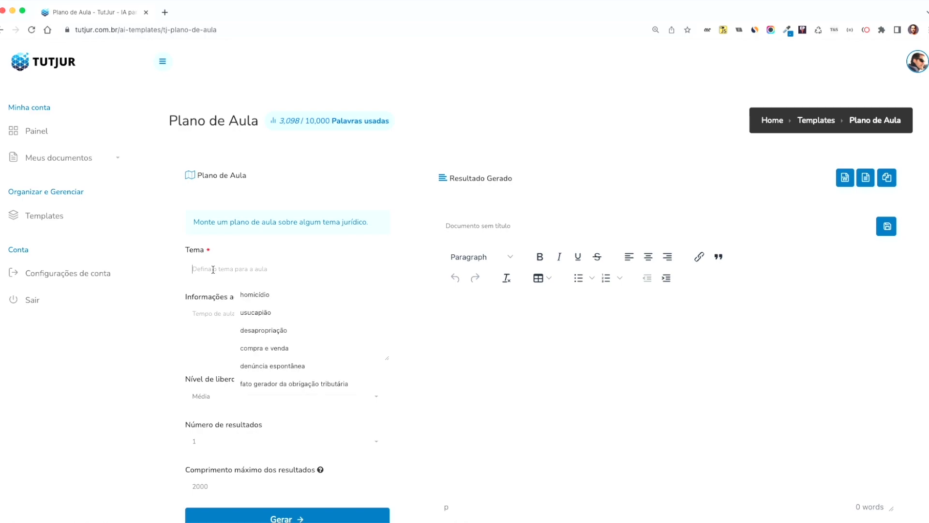
{"action": "left_click", "coordinate": [232, 272]}
{"action": "left_click", "coordinate": [269, 330]}
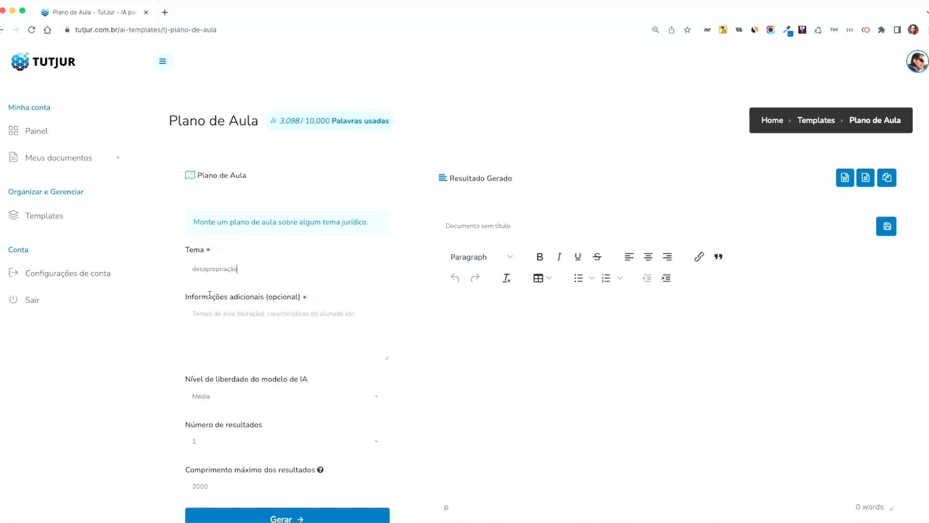
Enter as additional information "Aula com 1 hora de duração, para alunos da graduação em direito, ministrada por professor da disciplina direito"
{"action": "left_click", "coordinate": [204, 320]}
{"action": "type", "text": "Aula com 1 h"}
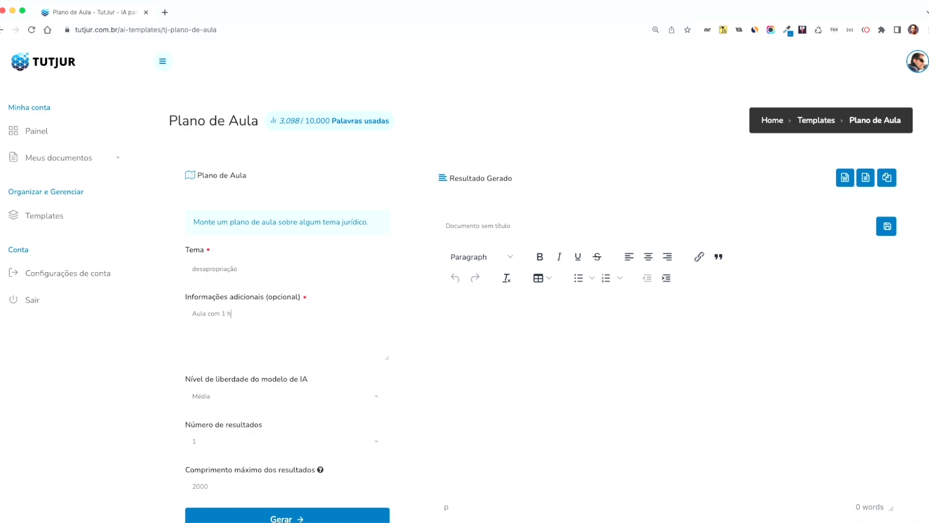
{"action": "type", "text": "ora de duração, para alunos da graduação em direito"}
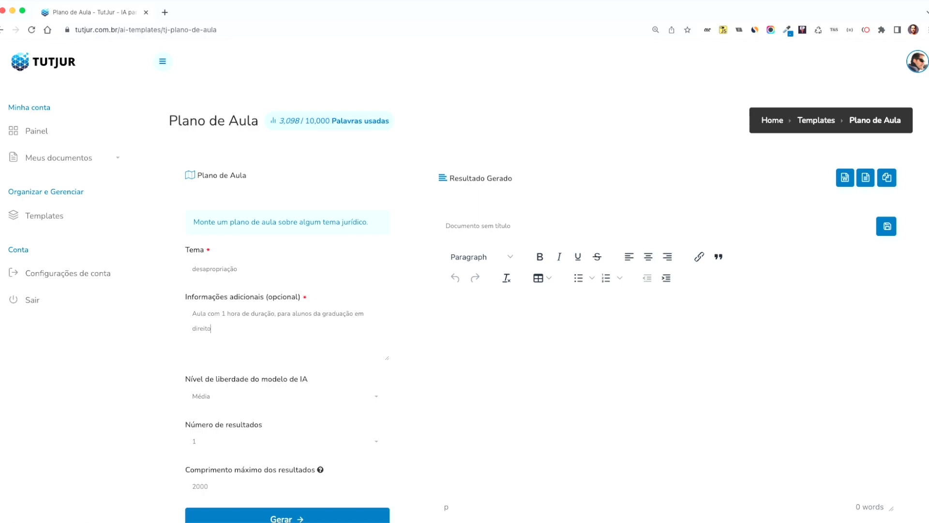
{"action": "type", "text": ", ministrada por professor da discipplina direito"}
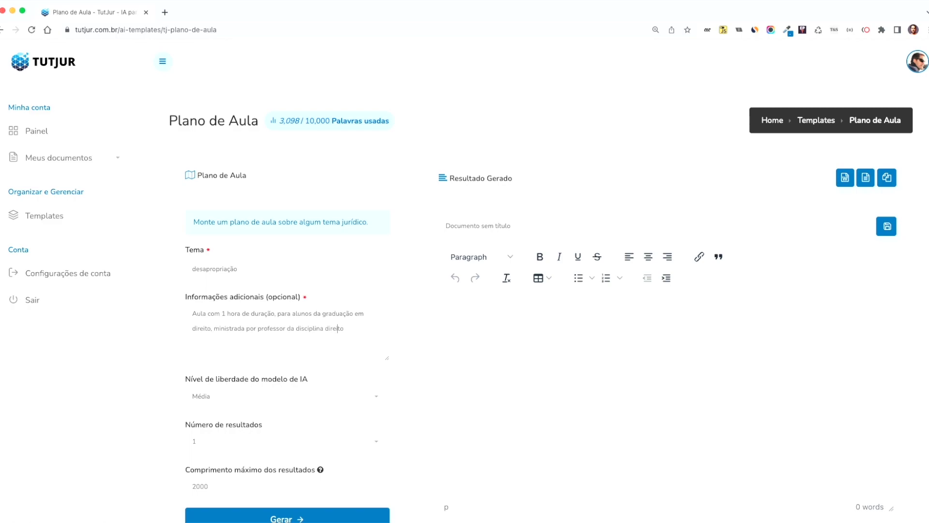
Complete the additional information by naming the discipline "direito administrativo" in quotation marks and adding "não serão usados slides."
{"action": "type", "text": "\""}
{"action": "type", "text": "administrativo"}
{"action": "type", "text": "'."}
{"action": "type", "text": "\""}
{"action": "type", "text": ". não seráá"}
{"action": "type", "text": "o usa"}
{"action": "key", "text": "BackSpace"}
{"action": "key", "text": "BackSpace"}
{"action": "type", "text": "ão usados slides."}
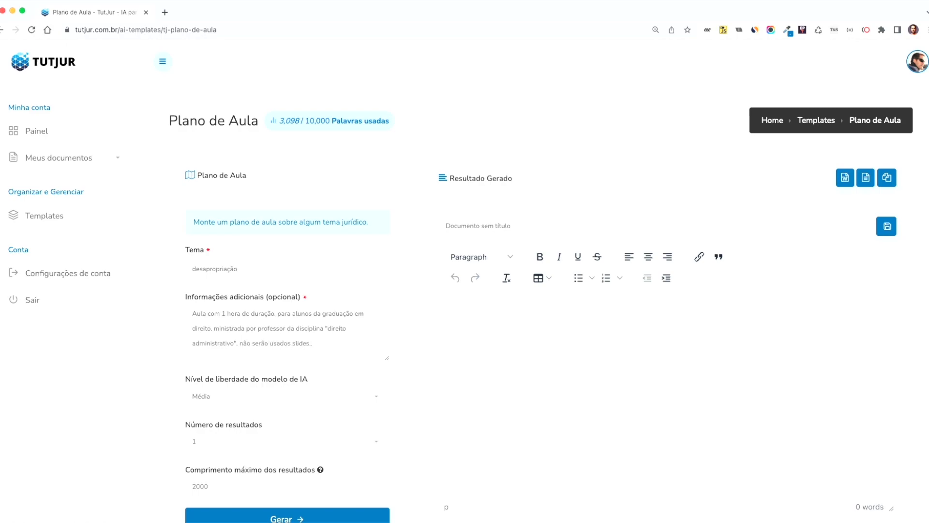
Generate the lesson plan and read it through from the objectives to the observations
{"action": "scroll", "coordinate": [203, 374], "scroll_direction": "down", "scroll_amount": 3}
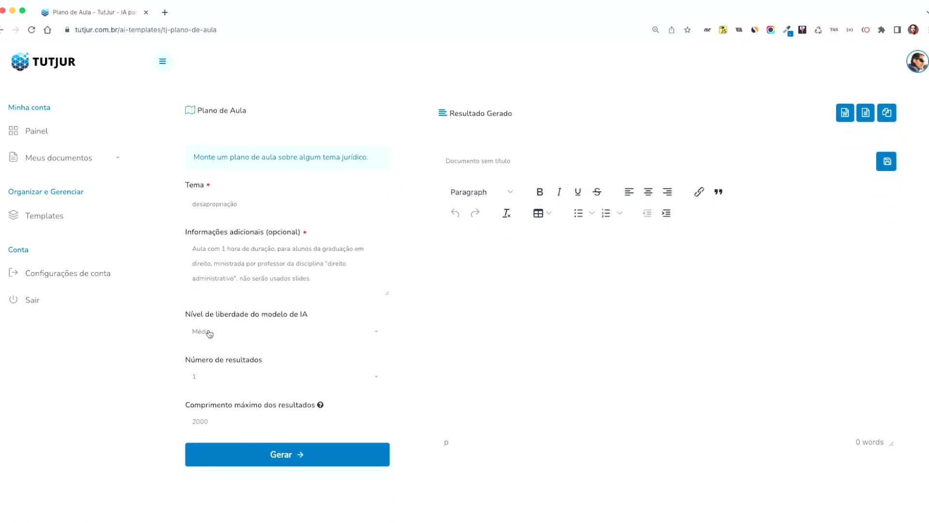
{"action": "left_click", "coordinate": [286, 456]}
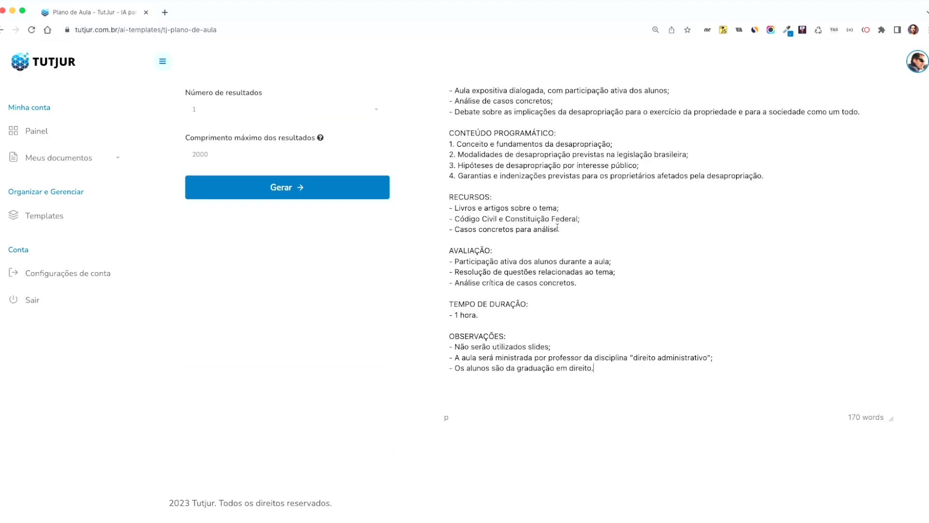
{"action": "scroll", "coordinate": [502, 188], "scroll_direction": "up", "scroll_amount": 5}
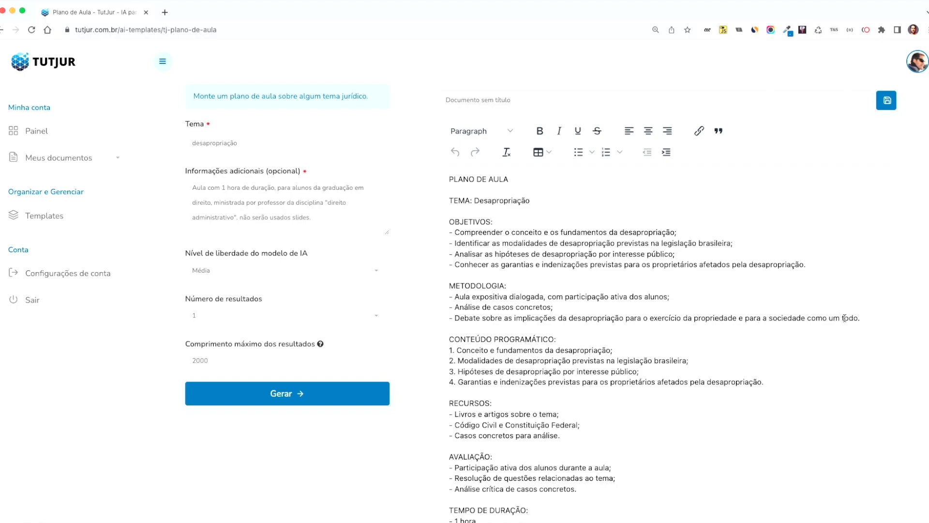
{"action": "scroll", "coordinate": [481, 340], "scroll_direction": "down", "scroll_amount": 1}
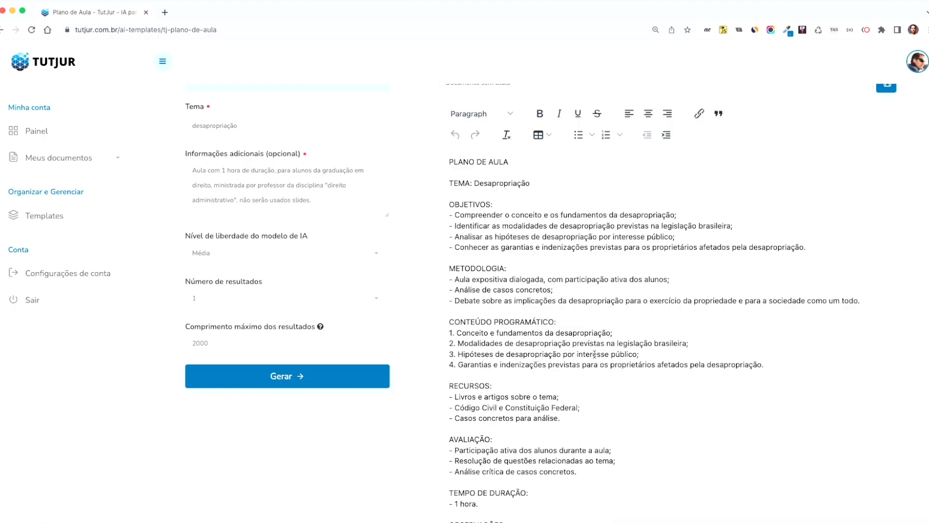
{"action": "scroll", "coordinate": [571, 363], "scroll_direction": "down", "scroll_amount": 1}
{"action": "scroll", "coordinate": [571, 363], "scroll_direction": "down", "scroll_amount": 3}
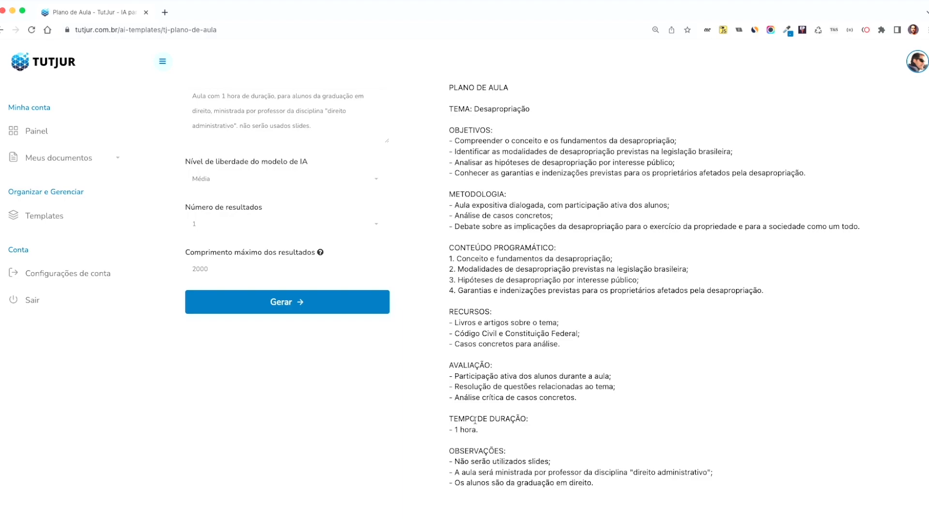
{"action": "scroll", "coordinate": [540, 397], "scroll_direction": "down", "scroll_amount": 3}
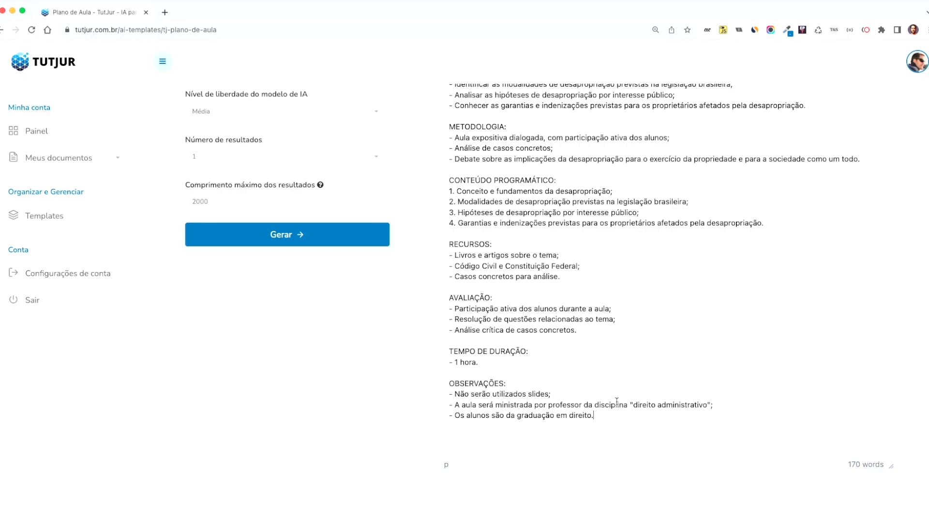
Copy the four numbered topics under CONTEÚDO PROGRAMÁTICO in the lesson plan
{"action": "scroll", "coordinate": [619, 387], "scroll_direction": "up", "scroll_amount": 3}
{"action": "scroll", "coordinate": [606, 330], "scroll_direction": "up", "scroll_amount": 3}
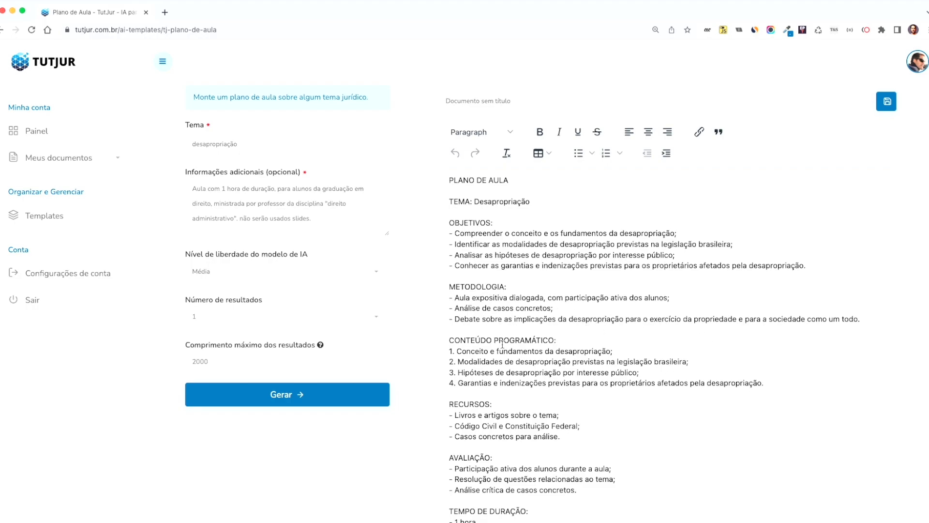
{"action": "left_click_drag", "start_coordinate": [775, 383], "coordinate": [439, 357]}
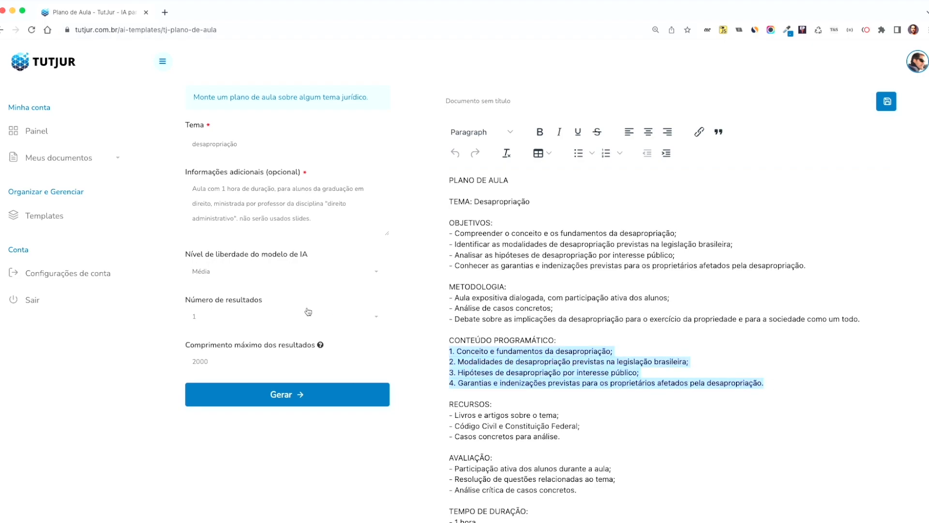
{"action": "left_click", "coordinate": [255, 199]}
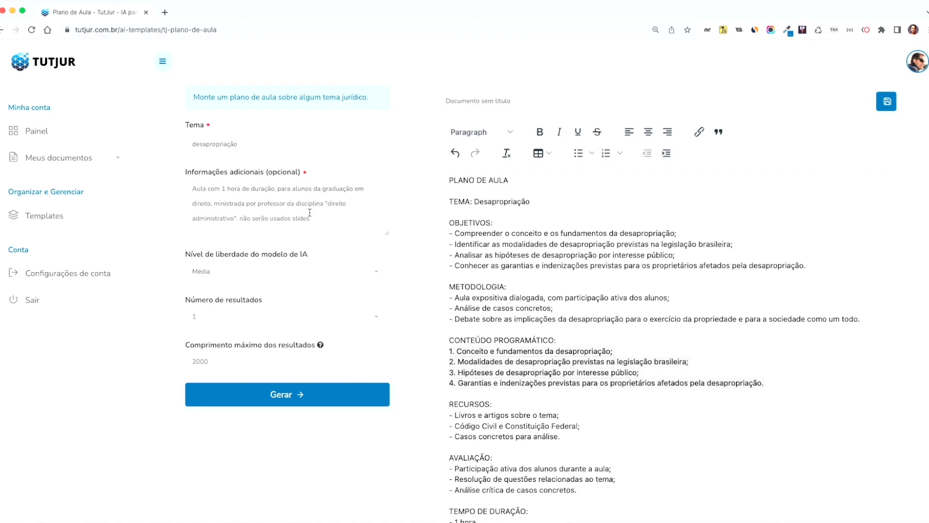
Title the lesson plan document "Desapropriação: plano de aula" and save it
{"action": "scroll", "coordinate": [236, 208], "scroll_direction": "up", "scroll_amount": 3}
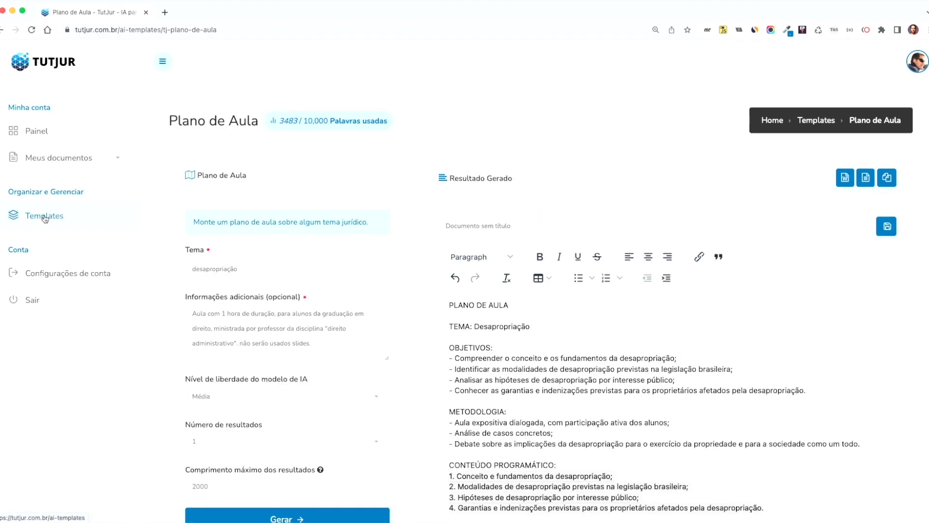
{"action": "triple_click", "coordinate": [494, 229]}
{"action": "type", "text": "Desapropriação: plano de aulka"}
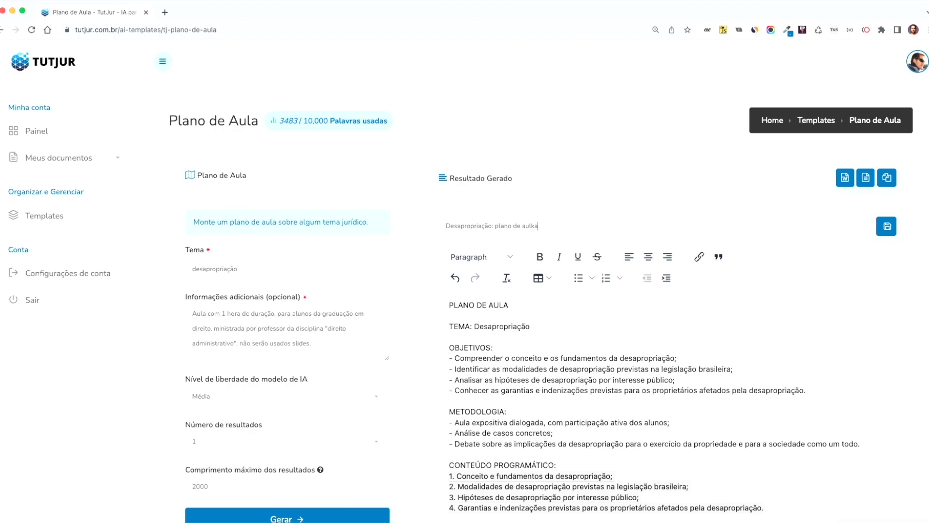
{"action": "key", "text": "Left"}
{"action": "key", "text": "BackSpace"}
{"action": "left_click", "coordinate": [887, 226]}
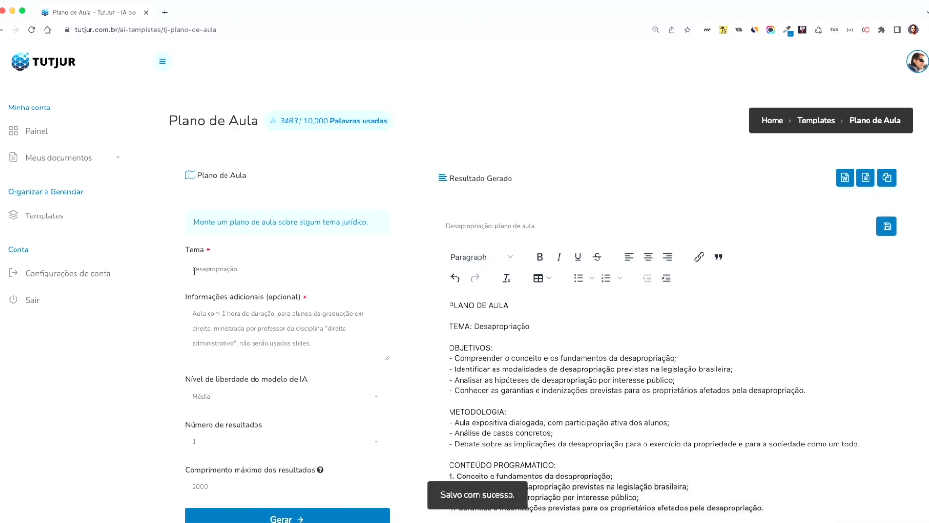
Open the Tópico de Aula template from the Magistério category
{"action": "left_click", "coordinate": [52, 217]}
{"action": "scroll", "coordinate": [493, 376], "scroll_direction": "down", "scroll_amount": 7}
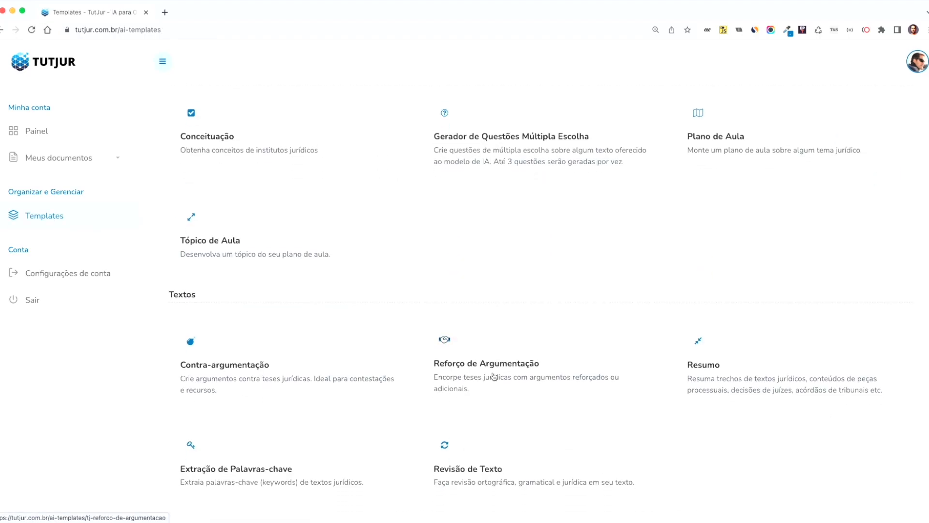
{"action": "scroll", "coordinate": [537, 332], "scroll_direction": "up", "scroll_amount": 2}
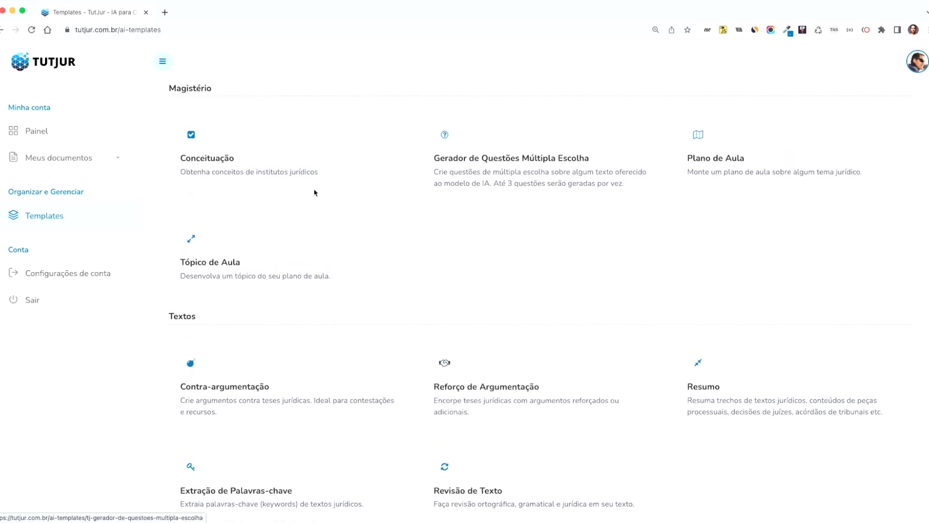
{"action": "left_click", "coordinate": [220, 263]}
Paste the lesson topics as the topic to develop, keep only "1. Conceito e fundamentos da desapropriação;" and move topics 2 to 4 to the clipboard
{"action": "left_click", "coordinate": [241, 269]}
{"action": "key", "text": "super+v"}
{"action": "key", "text": "super+Up"}
{"action": "key", "text": "shift+Down"}
{"action": "key", "text": "shift+Down"}
{"action": "key", "text": "shift+Down"}
{"action": "key", "text": "shift+Down"}
{"action": "key", "text": "shift+Down"}
{"action": "key", "text": "super+c"}
{"action": "key", "text": "BackSpace"}
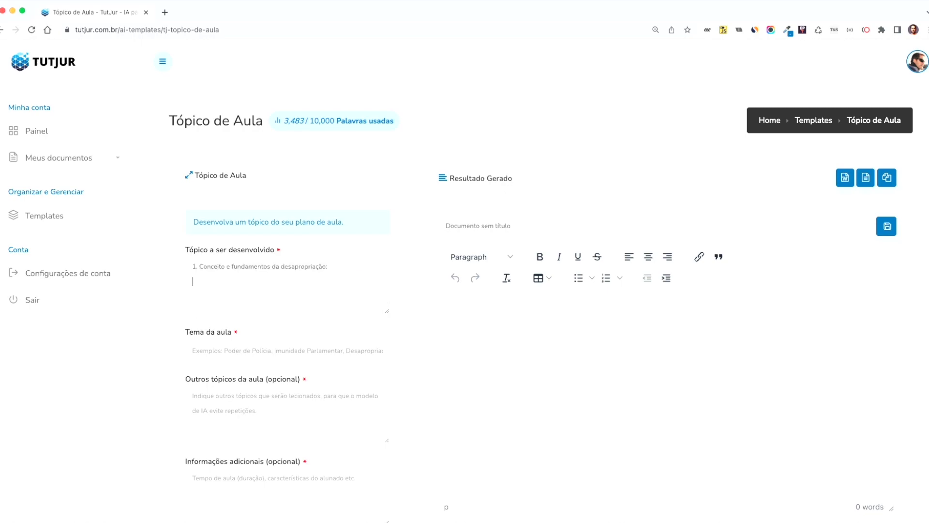
Set the lesson theme to "Desapropriação" and paste topics 2 to 4 as the other lesson topics
{"action": "left_click", "coordinate": [196, 351]}
{"action": "type", "text": "Desapropr"}
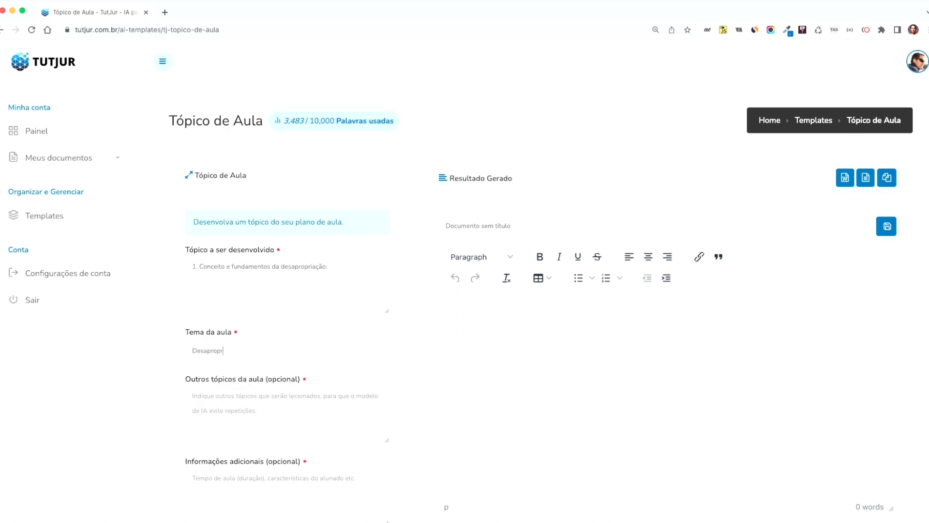
{"action": "type", "text": "iação"}
{"action": "left_click", "coordinate": [302, 422]}
{"action": "key", "text": "super+v"}
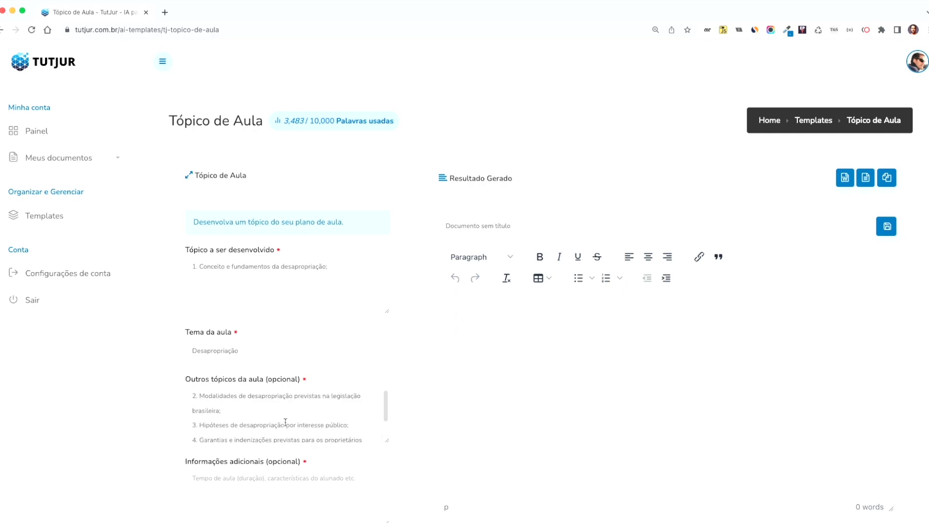
Set the additional information to "1 hora de aula, público: alunos de graduação" and generate the lesson topic
{"action": "scroll", "coordinate": [286, 422], "scroll_direction": "down", "scroll_amount": 2}
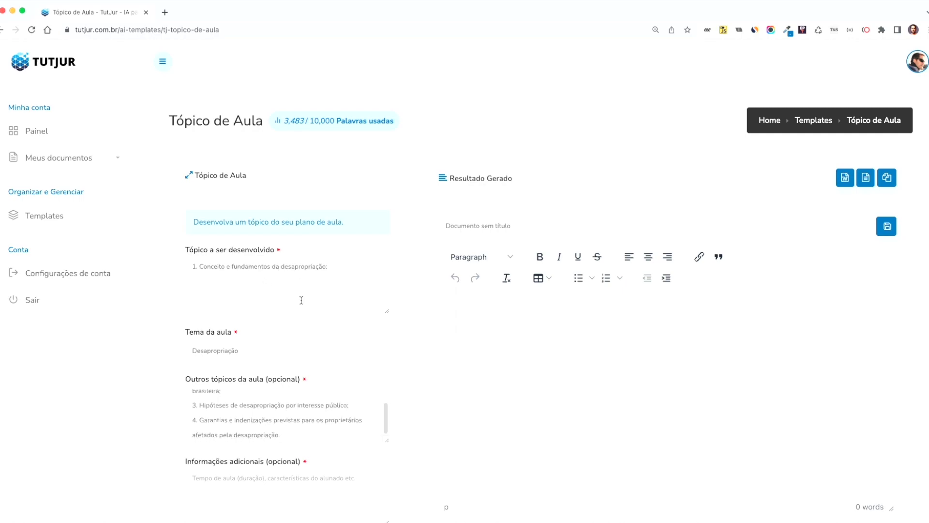
{"action": "scroll", "coordinate": [239, 408], "scroll_direction": "down", "scroll_amount": 2}
{"action": "left_click", "coordinate": [196, 402]}
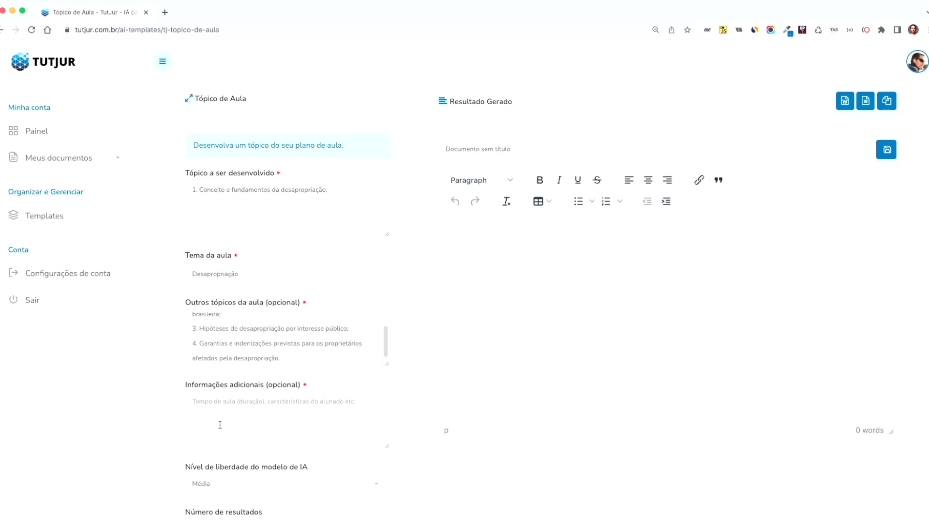
{"action": "type", "text": "Tem"}
{"action": "key", "text": "super+a"}
{"action": "type", "text": "1 hora de aula, públic"}
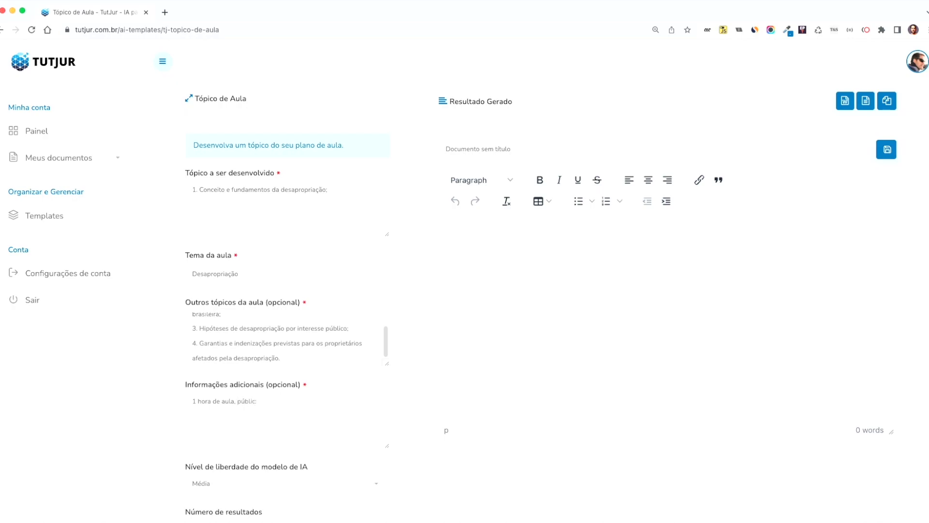
{"action": "type", "text": "o: alunos de graduação"}
{"action": "scroll", "coordinate": [255, 462], "scroll_direction": "down", "scroll_amount": 4}
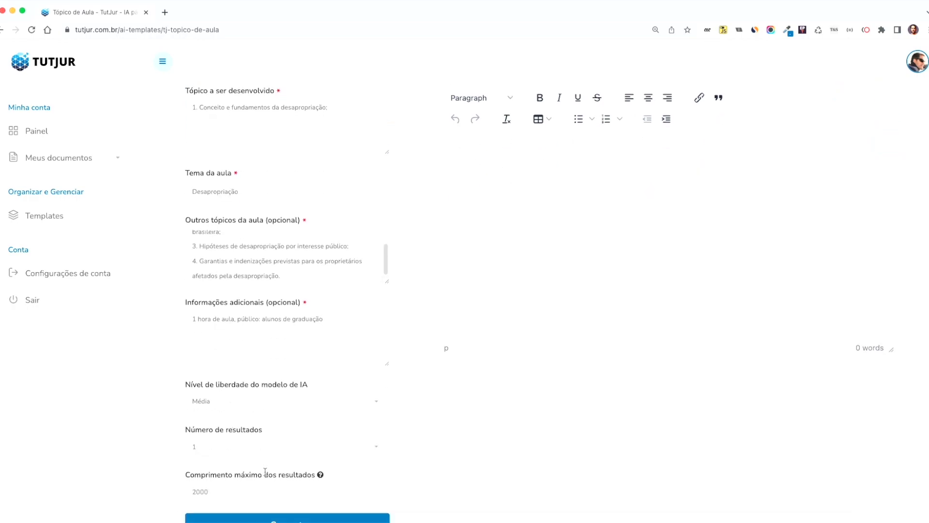
{"action": "left_click", "coordinate": [241, 432]}
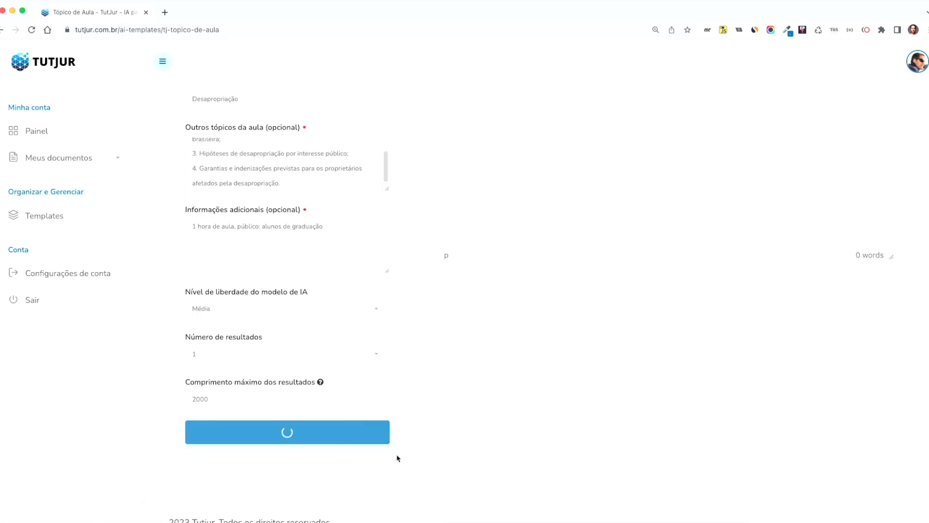
Review the generated lesson text on desapropriação against the topics entered in the form
{"action": "scroll", "coordinate": [377, 383], "scroll_direction": "down", "scroll_amount": 1}
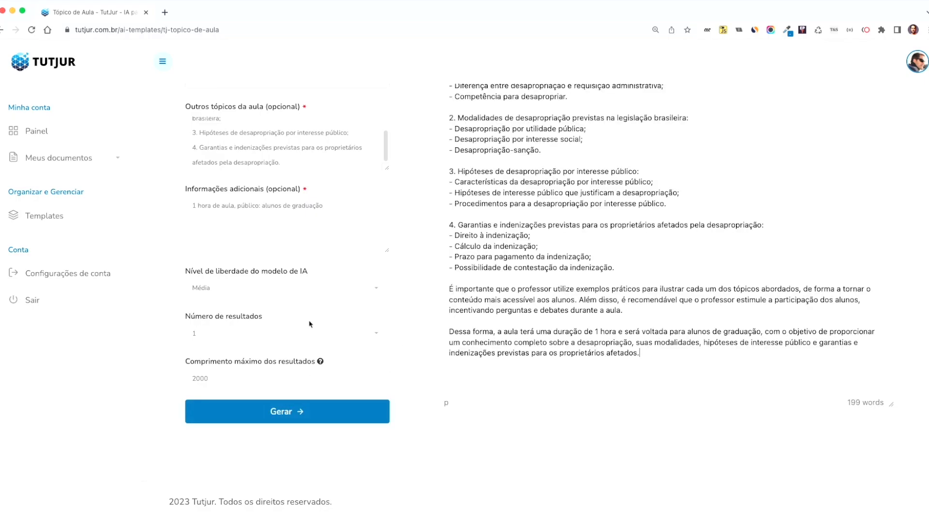
{"action": "scroll", "coordinate": [510, 281], "scroll_direction": "up", "scroll_amount": 3}
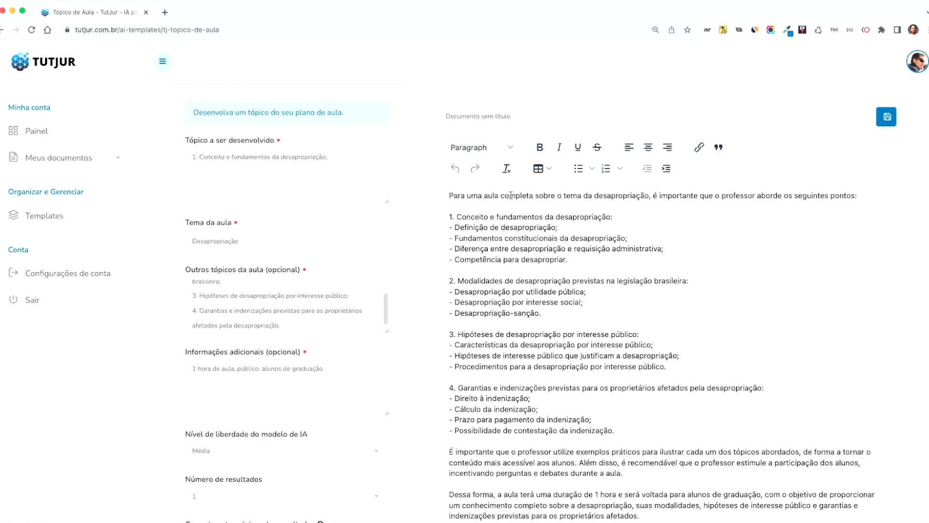
{"action": "scroll", "coordinate": [542, 314], "scroll_direction": "down", "scroll_amount": 2}
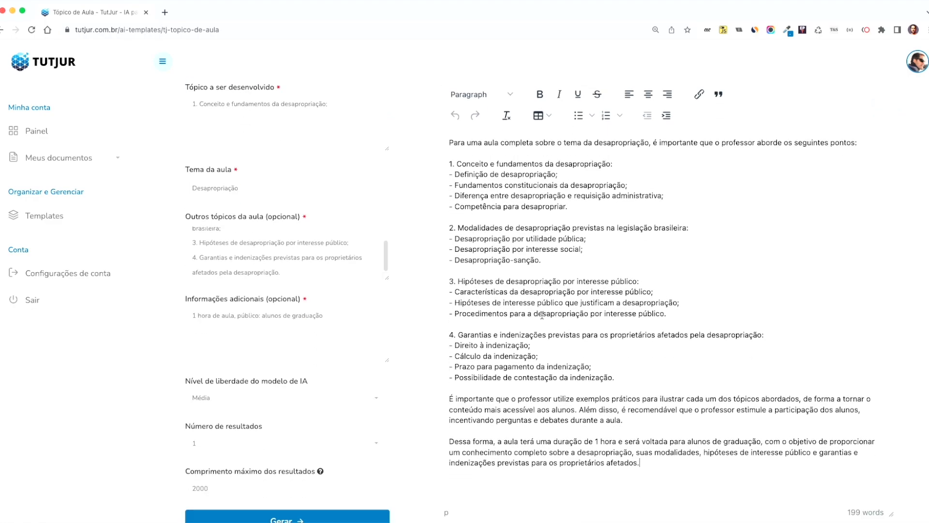
{"action": "scroll", "coordinate": [250, 206], "scroll_direction": "up", "scroll_amount": 1}
{"action": "scroll", "coordinate": [250, 205], "scroll_direction": "up", "scroll_amount": 3}
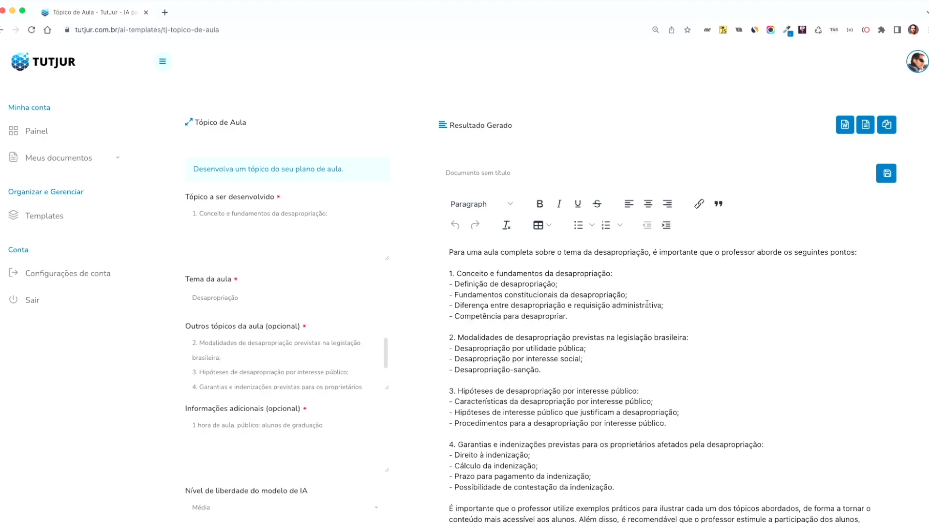
{"action": "scroll", "coordinate": [542, 315], "scroll_direction": "down", "scroll_amount": 2}
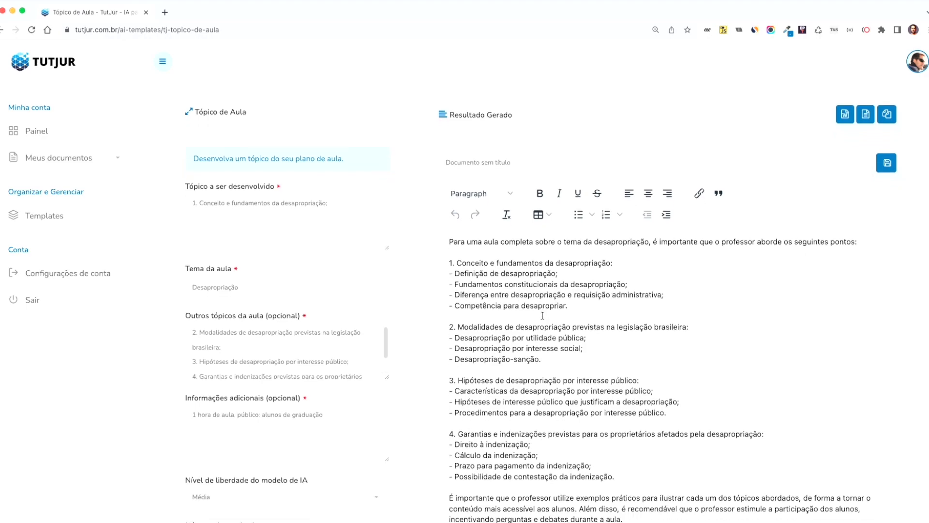
{"action": "left_click", "coordinate": [242, 298]}
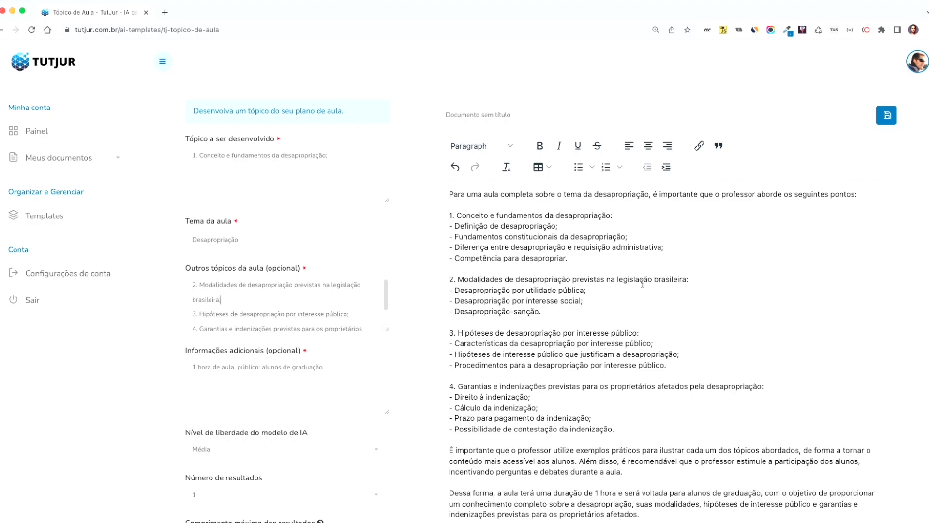
{"action": "scroll", "coordinate": [512, 329], "scroll_direction": "down", "scroll_amount": 1}
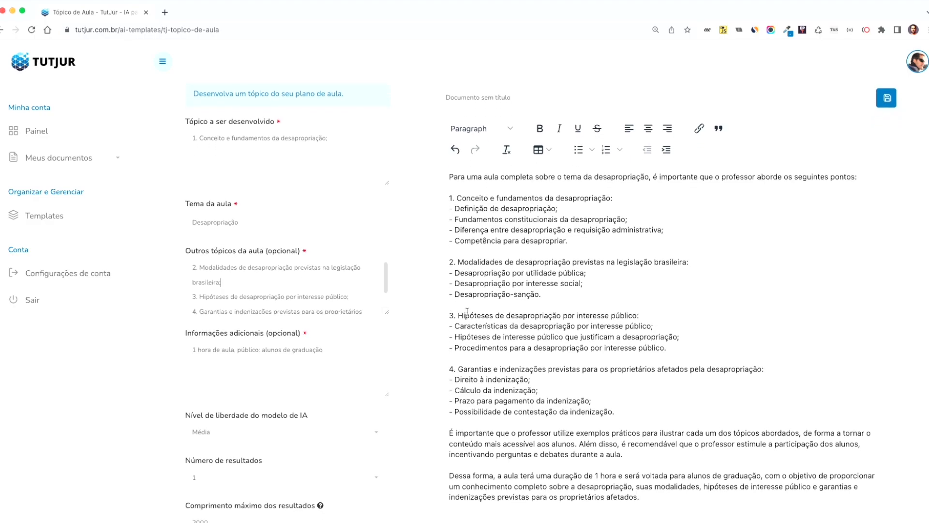
{"action": "scroll", "coordinate": [278, 281], "scroll_direction": "down", "scroll_amount": 1}
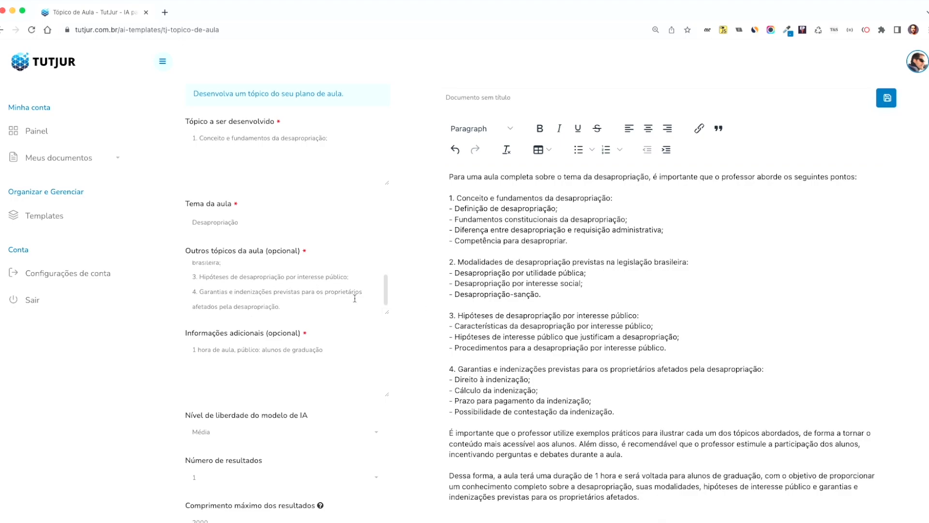
{"action": "scroll", "coordinate": [465, 334], "scroll_direction": "down", "scroll_amount": 1}
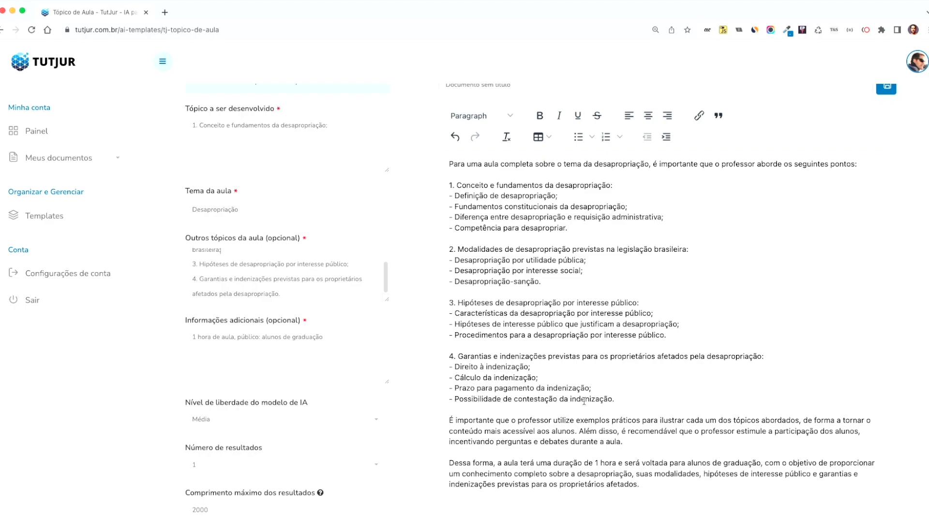
{"action": "scroll", "coordinate": [557, 397], "scroll_direction": "down", "scroll_amount": 2}
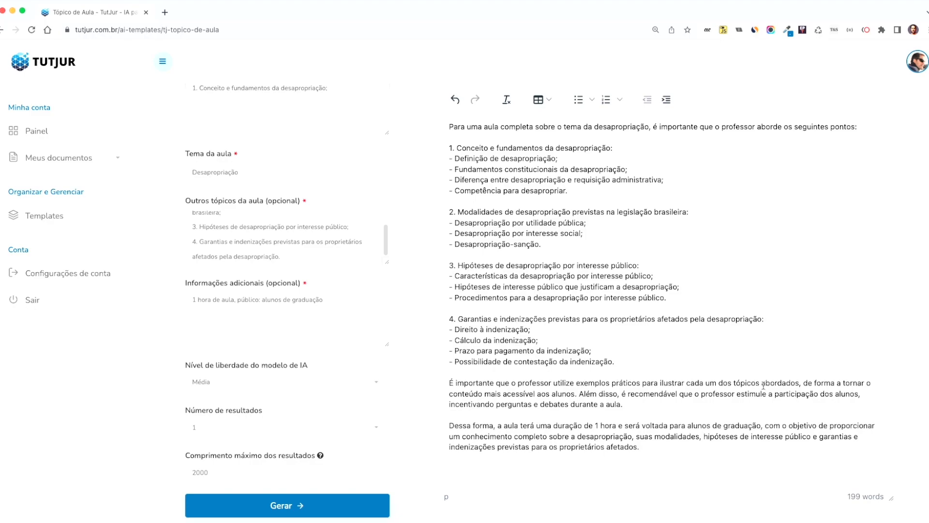
{"action": "scroll", "coordinate": [534, 401], "scroll_direction": "down", "scroll_amount": 3}
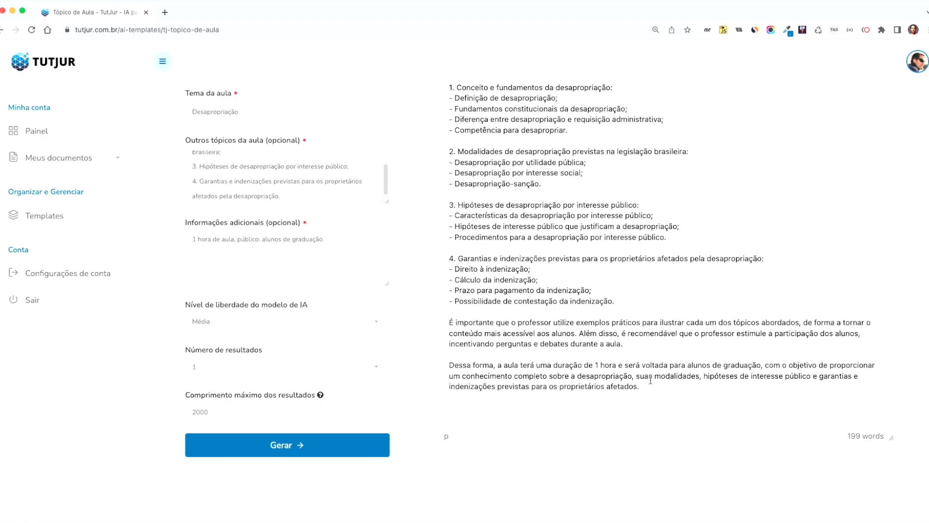
Title the generated document "Desapropriação: desenvolvimento da aula" and save it
{"action": "scroll", "coordinate": [651, 377], "scroll_direction": "up", "scroll_amount": 3}
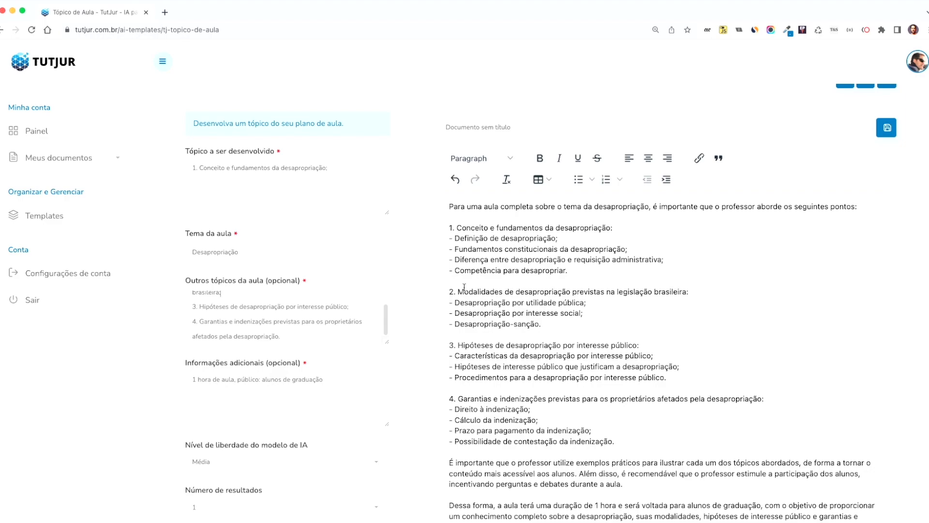
{"action": "double_click", "coordinate": [525, 131]}
{"action": "left_click_drag", "start_coordinate": [525, 131], "coordinate": [379, 134]}
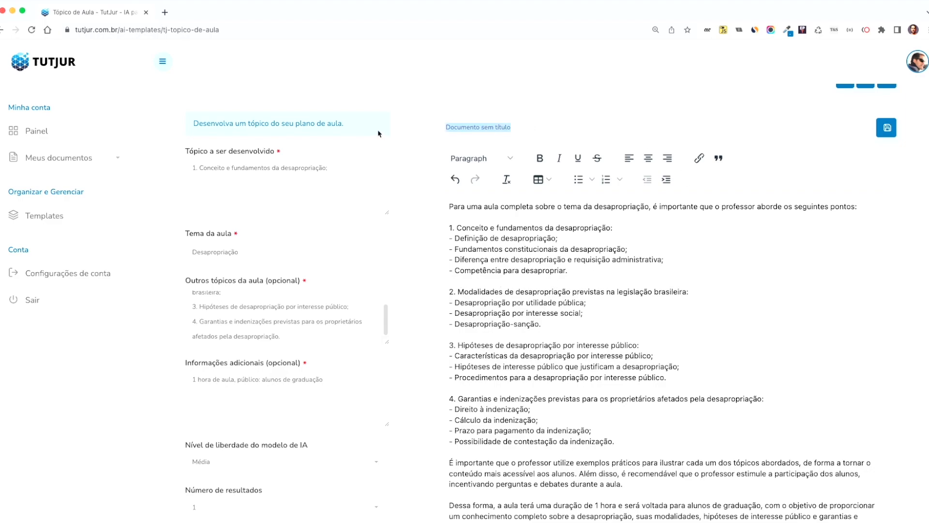
{"action": "type", "text": "Desaprop"}
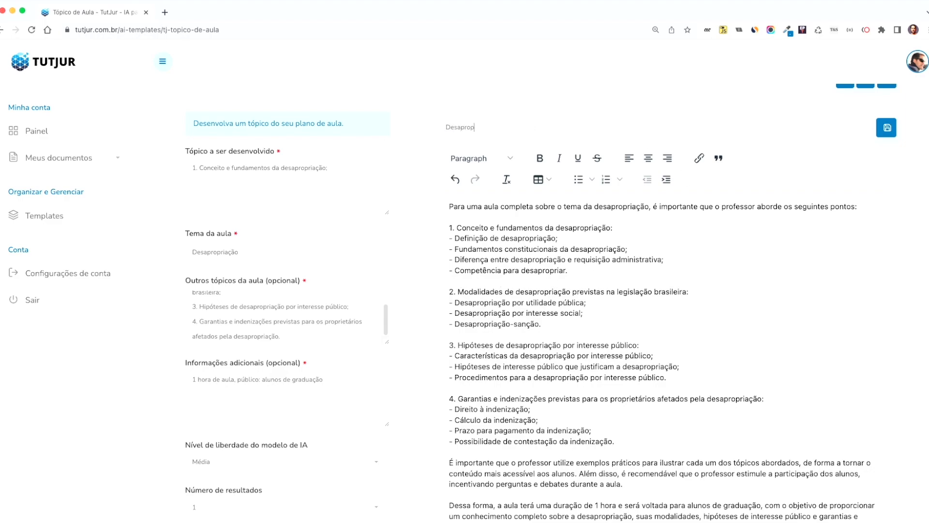
{"action": "type", "text": "riacão: desenvolvimento da aula"}
{"action": "left_click", "coordinate": [886, 130]}
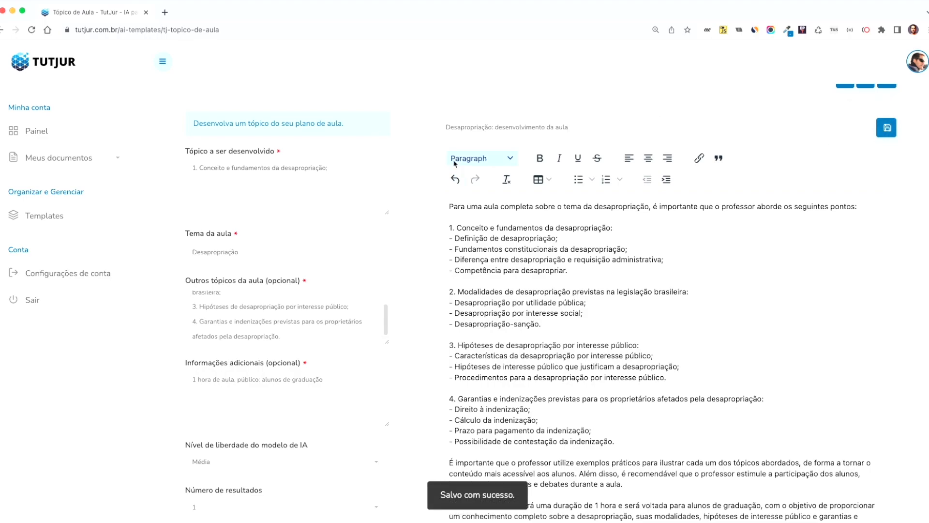
Check the list of all saved documents and the account dashboard with this month's word usage chart
{"action": "left_click", "coordinate": [58, 158]}
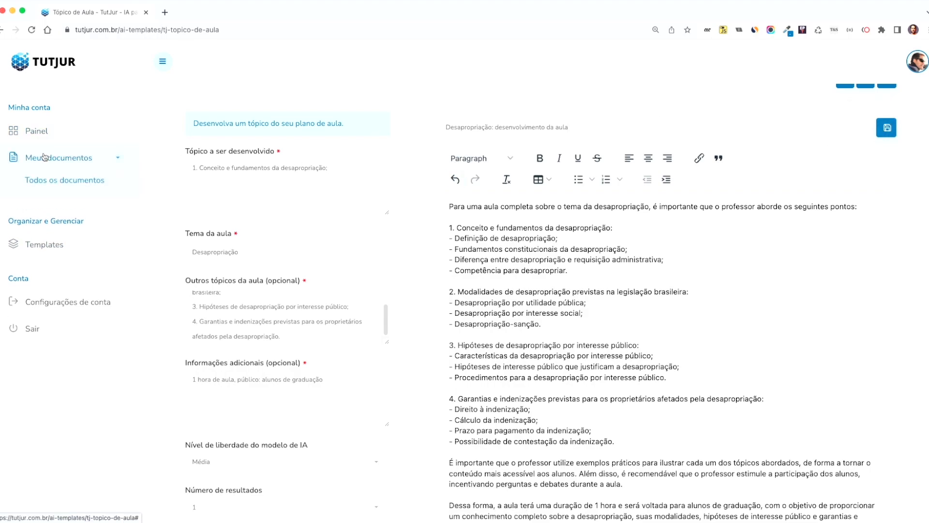
{"action": "left_click", "coordinate": [64, 180]}
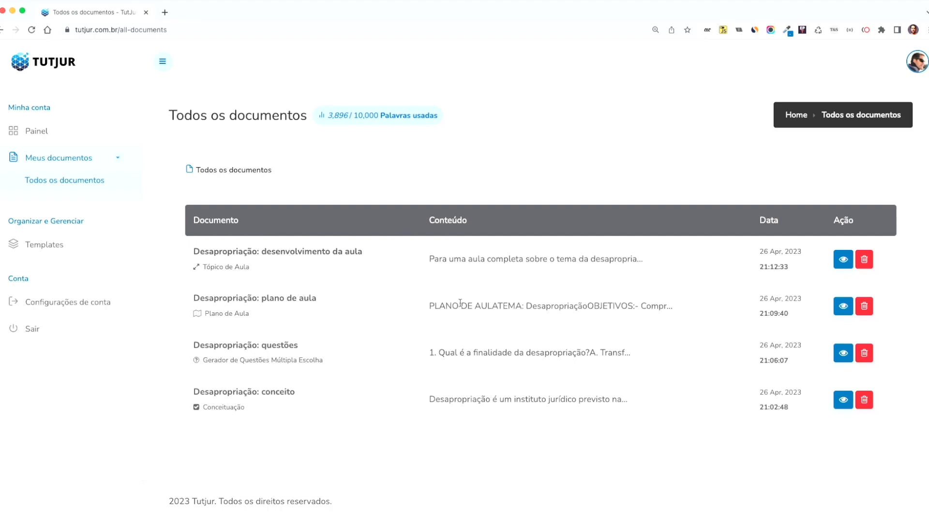
{"action": "left_click", "coordinate": [38, 133]}
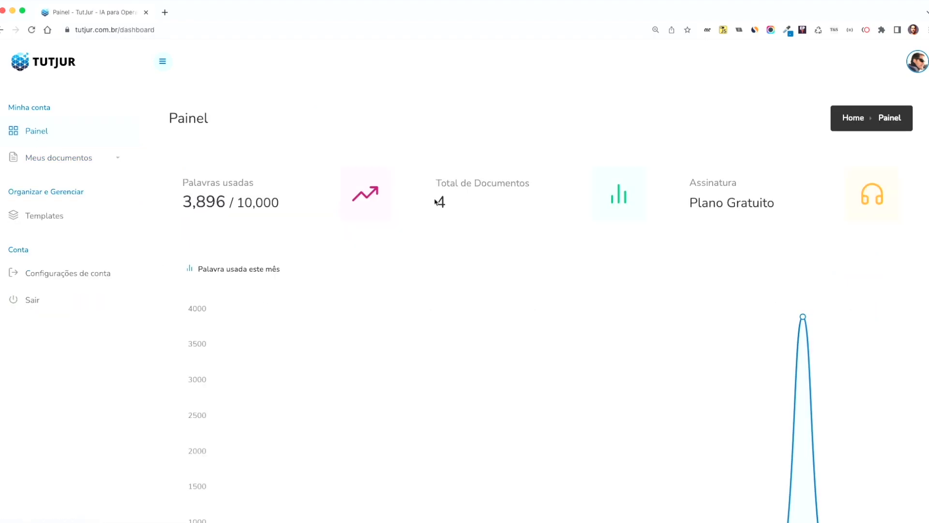
{"action": "scroll", "coordinate": [630, 271], "scroll_direction": "down", "scroll_amount": 4}
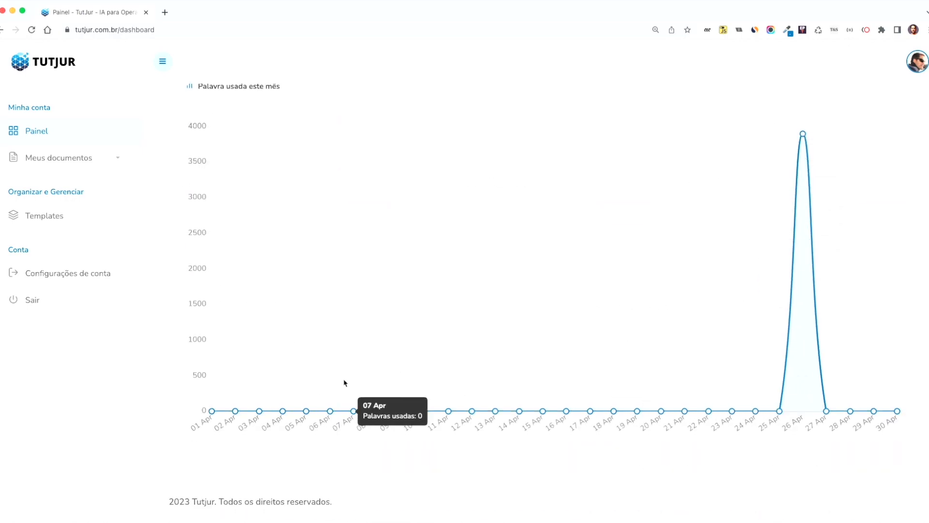
{"action": "scroll", "coordinate": [281, 390], "scroll_direction": "up", "scroll_amount": 4}
Return to the Tutjur home page and look over its introduction, how-it-works and template sections
{"action": "left_click", "coordinate": [31, 66]}
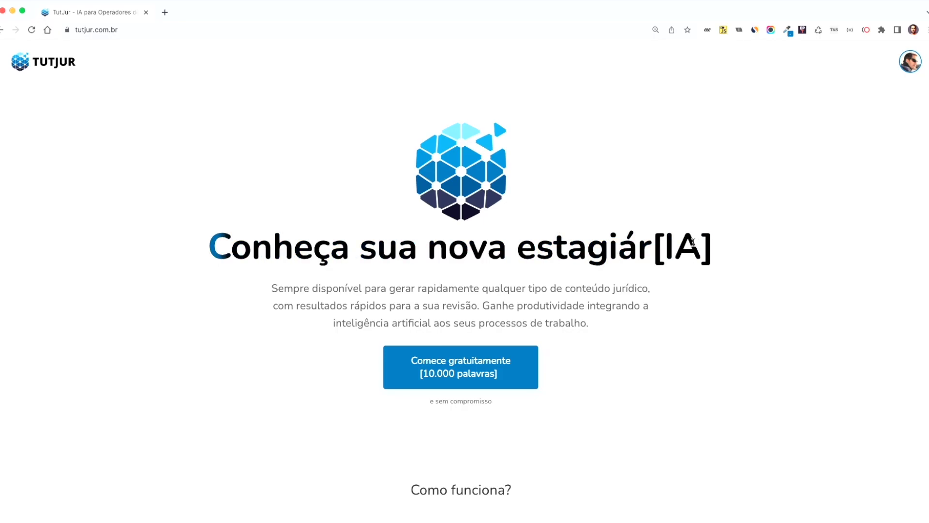
{"action": "scroll", "coordinate": [460, 320], "scroll_direction": "down", "scroll_amount": 10}
{"action": "scroll", "coordinate": [484, 350], "scroll_direction": "up", "scroll_amount": 6}
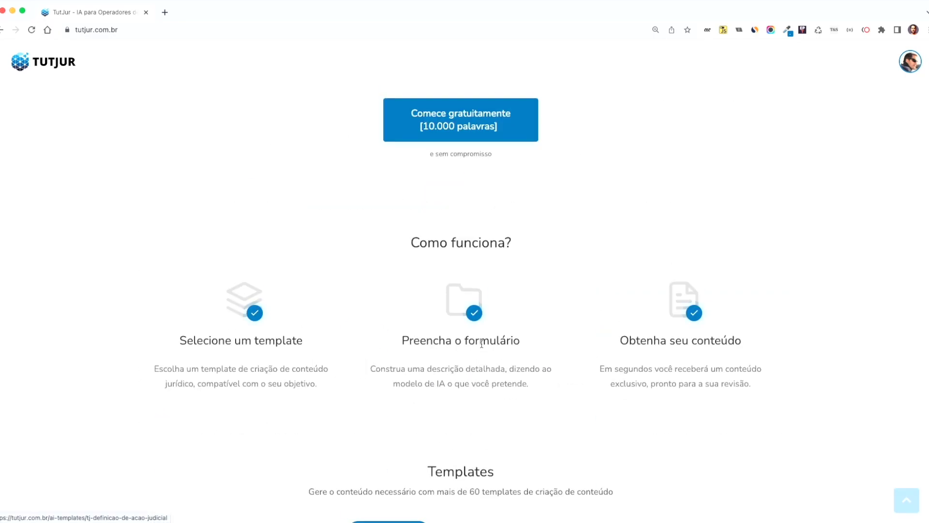
{"action": "scroll", "coordinate": [482, 343], "scroll_direction": "down", "scroll_amount": 9}
{"action": "scroll", "coordinate": [480, 346], "scroll_direction": "down", "scroll_amount": 3}
{"action": "scroll", "coordinate": [479, 347], "scroll_direction": "up", "scroll_amount": 15}
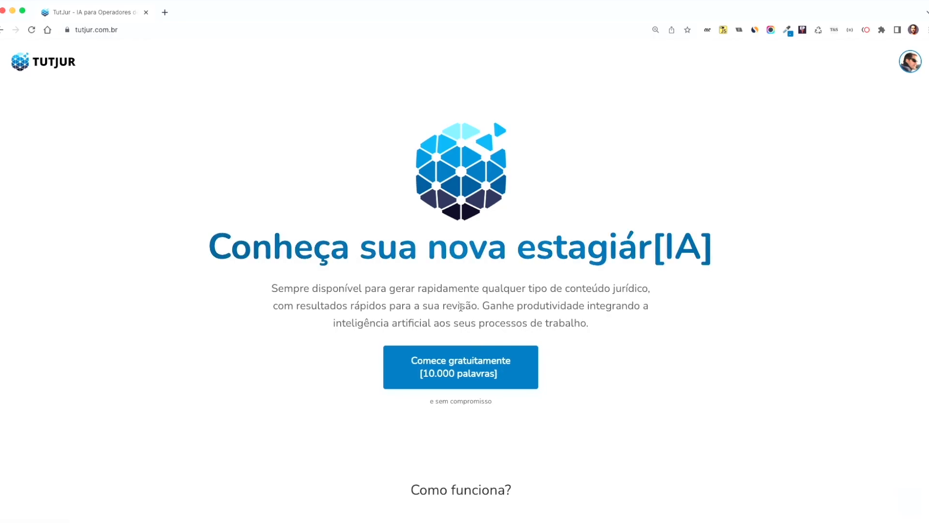
Open the Gerador de Questões Múltipla Escolha template from the home page's Magistério category
{"action": "scroll", "coordinate": [461, 339], "scroll_direction": "down", "scroll_amount": 15}
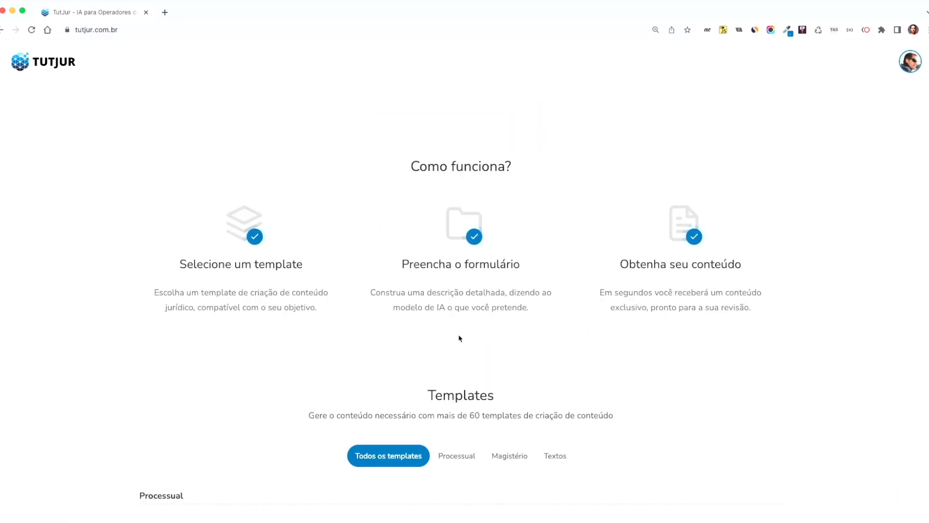
{"action": "left_click", "coordinate": [460, 463]}
{"action": "scroll", "coordinate": [332, 400], "scroll_direction": "down", "scroll_amount": 5}
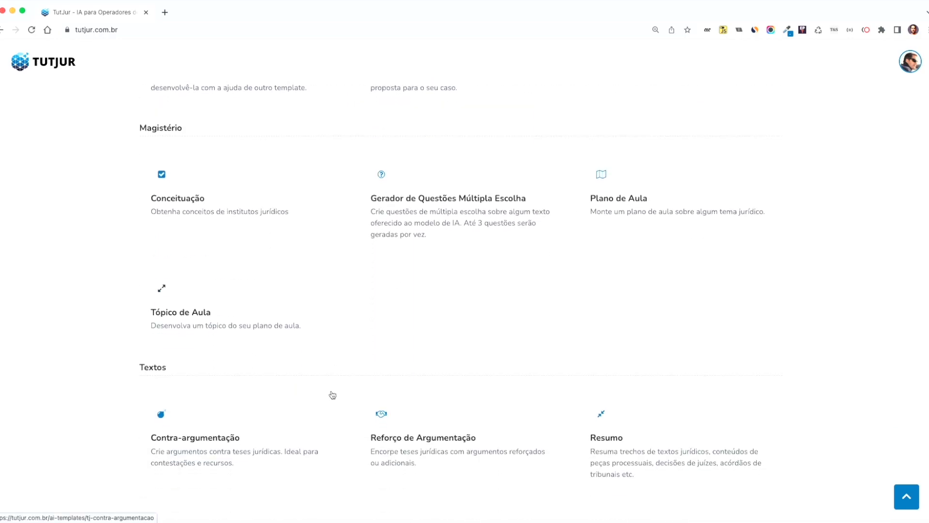
{"action": "left_click", "coordinate": [417, 221]}
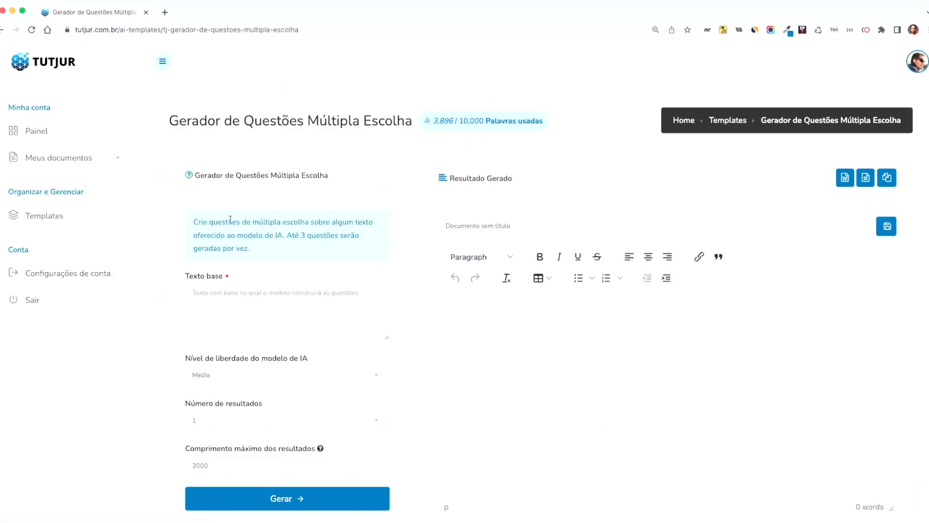
Examine the multiple-choice question template's highlighted description and its generation settings
{"action": "left_click_drag", "start_coordinate": [276, 257], "coordinate": [259, 213]}
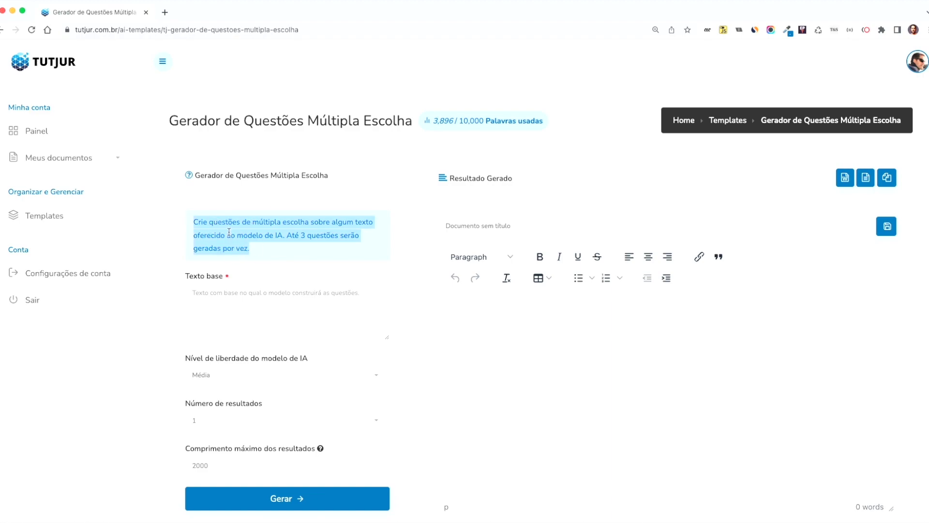
{"action": "left_click", "coordinate": [254, 261]}
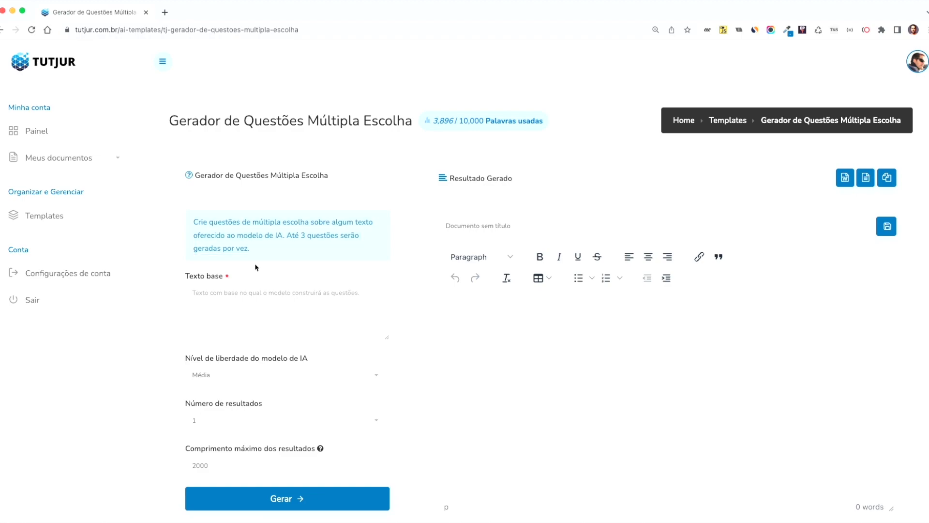
{"action": "left_click_drag", "start_coordinate": [254, 251], "coordinate": [179, 217]}
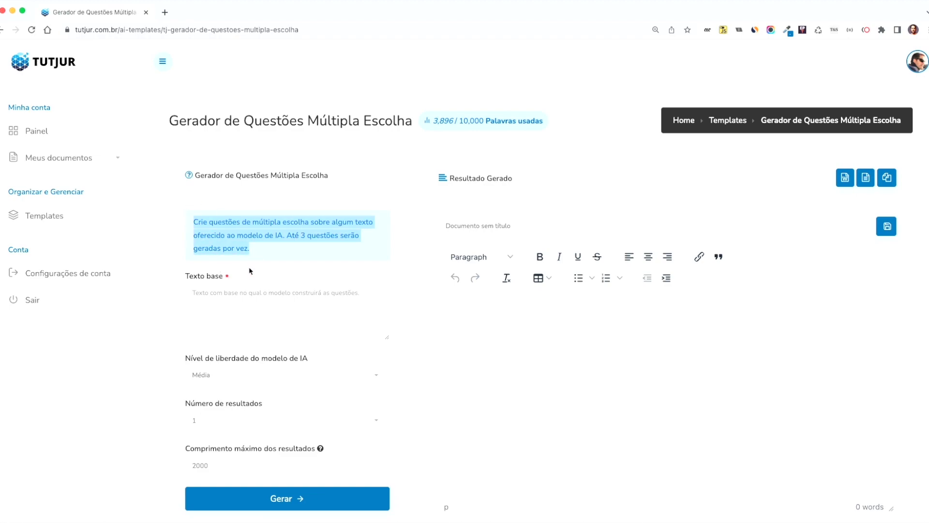
{"action": "scroll", "coordinate": [249, 269], "scroll_direction": "down", "scroll_amount": 2}
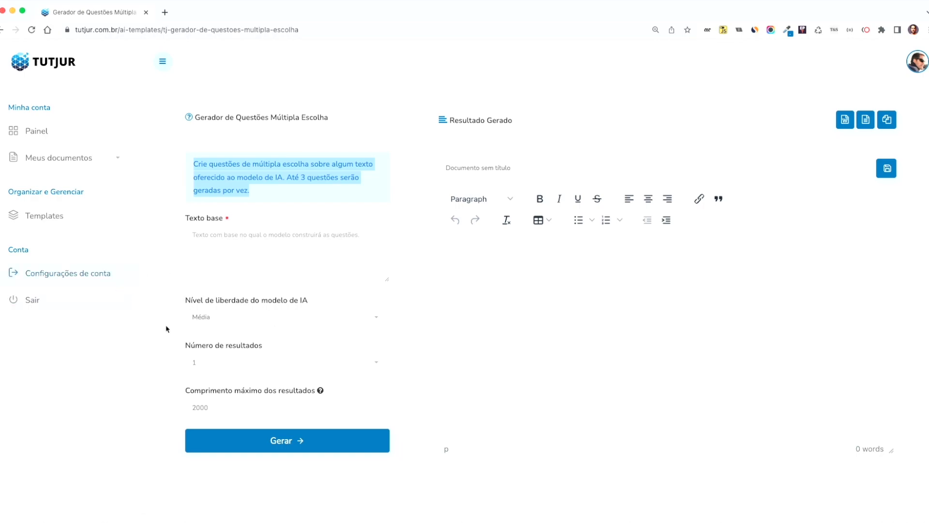
{"action": "scroll", "coordinate": [256, 367], "scroll_direction": "down", "scroll_amount": 1}
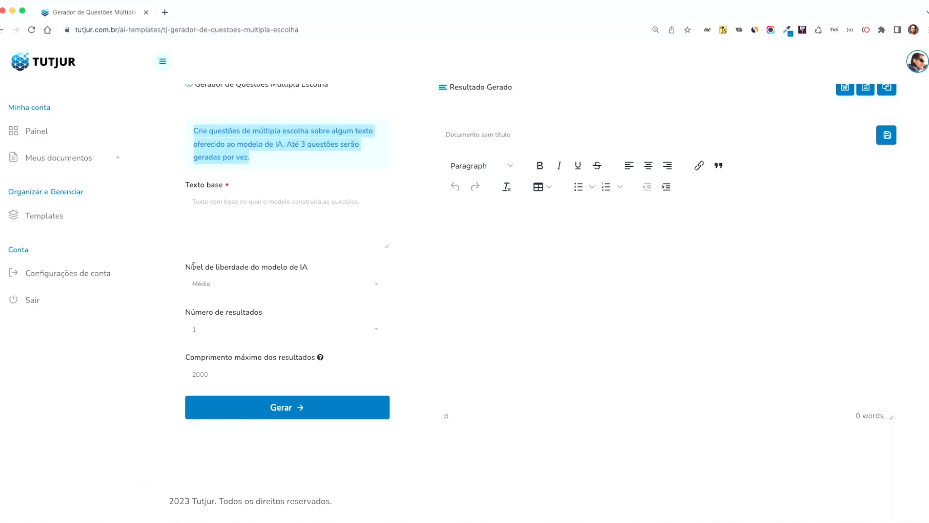
Return to the Tutjur home page and expand its Templates section to show the full list
{"action": "scroll", "coordinate": [121, 170], "scroll_direction": "up", "scroll_amount": 2}
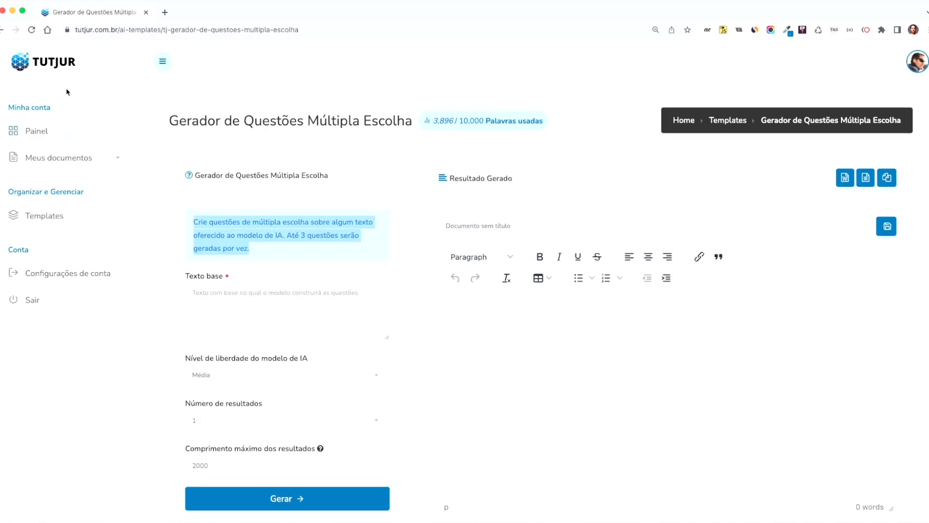
{"action": "left_click", "coordinate": [53, 65]}
{"action": "scroll", "coordinate": [348, 380], "scroll_direction": "down", "scroll_amount": 15}
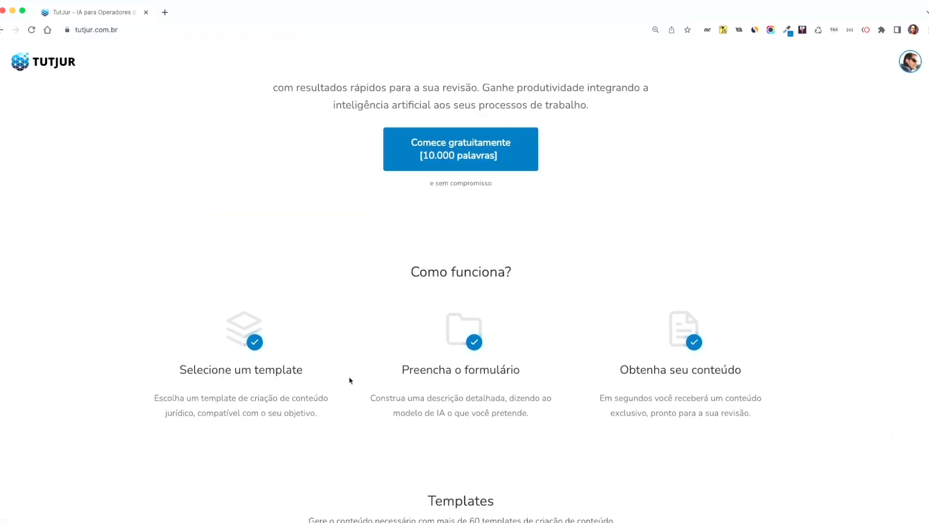
{"action": "left_click", "coordinate": [483, 417]}
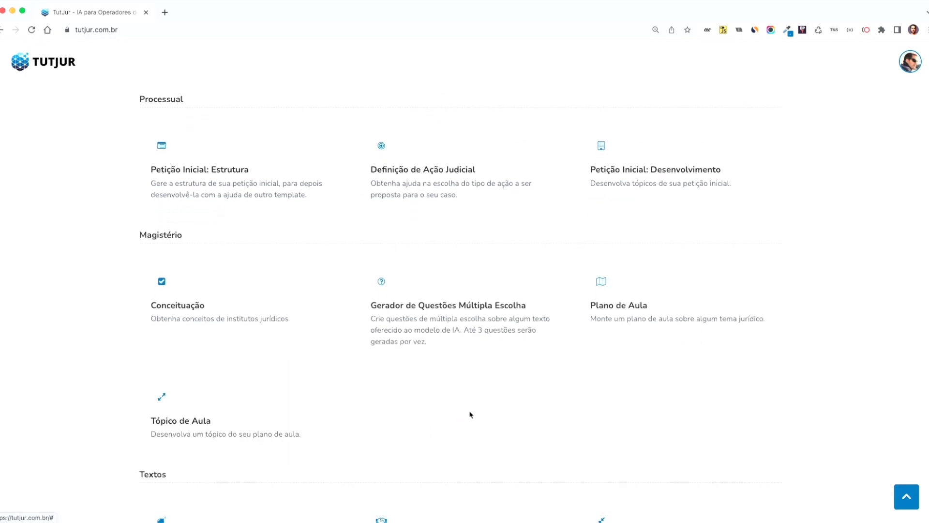
Review the Processual, Magistério and Textos templates in the expanded list and go back to the start of the home page
{"action": "scroll", "coordinate": [473, 403], "scroll_direction": "down", "scroll_amount": 7}
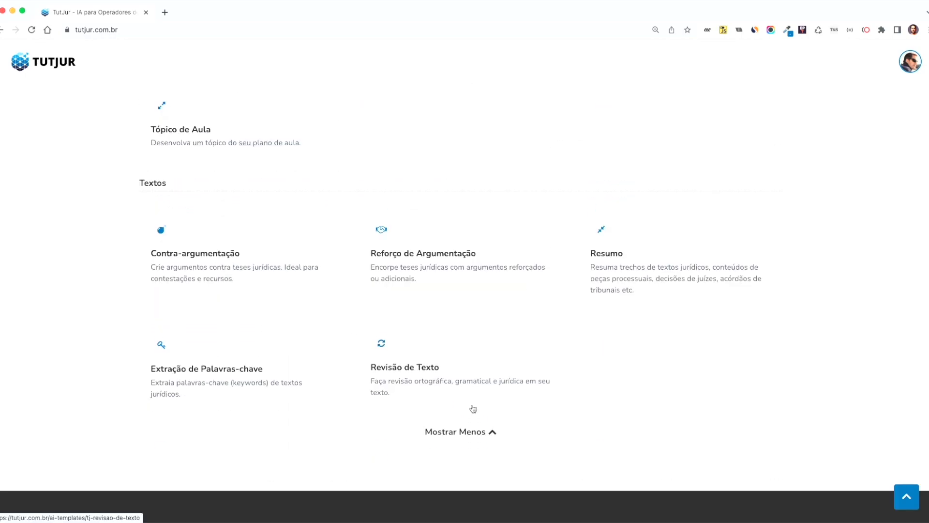
{"action": "left_click", "coordinate": [484, 377]}
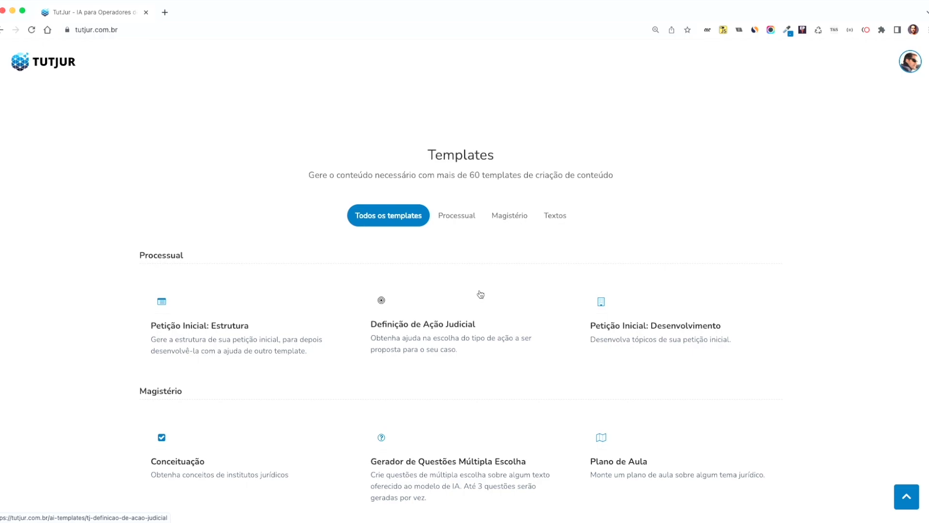
{"action": "left_click", "coordinate": [46, 63]}
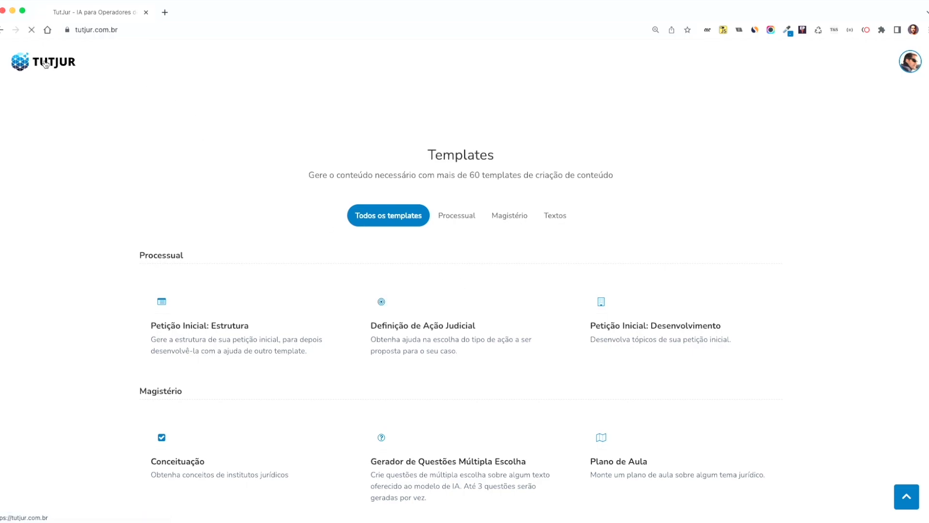